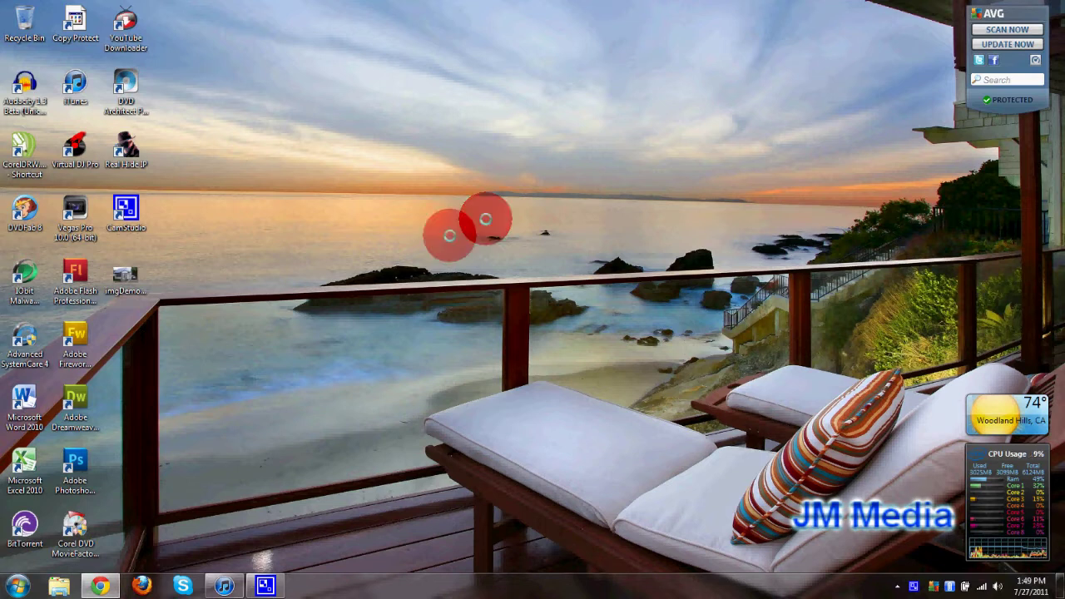
- Launch Vegas Pro 10 from its desktop shortcut
double_click(81, 226)
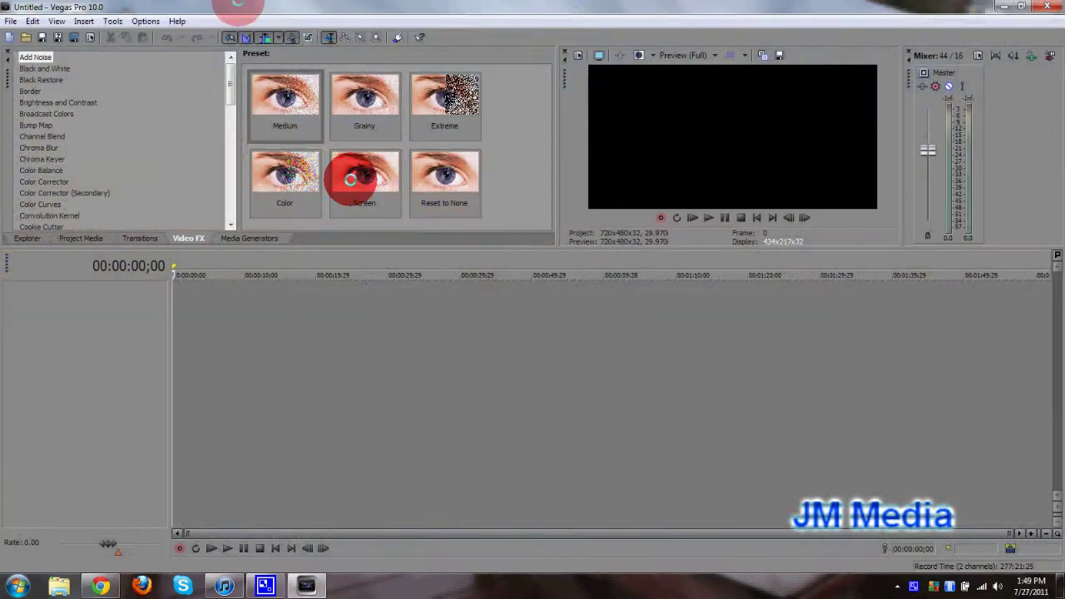
- Drag the house photo from the desktop onto a new timeline video track, then re-maximize Vegas
double_click(199, 8)
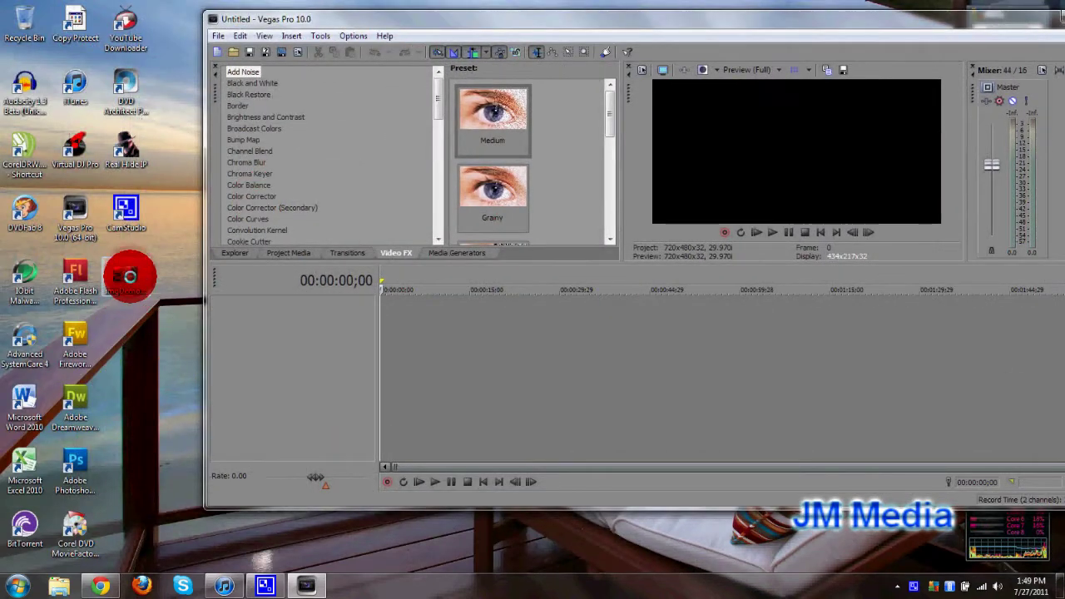
left_click_drag(129, 276, 386, 322)
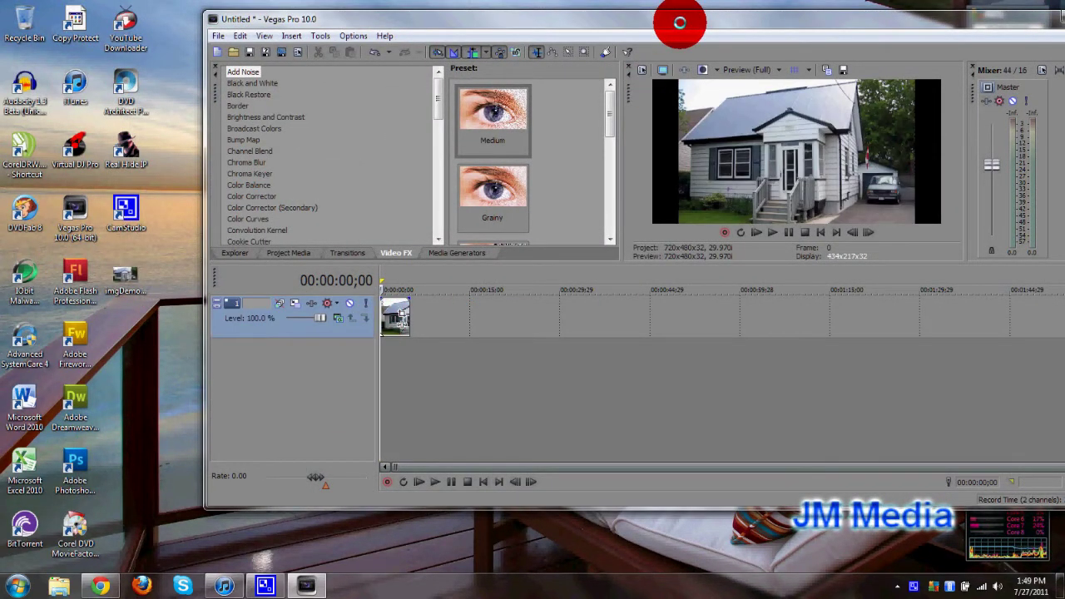
double_click(679, 23)
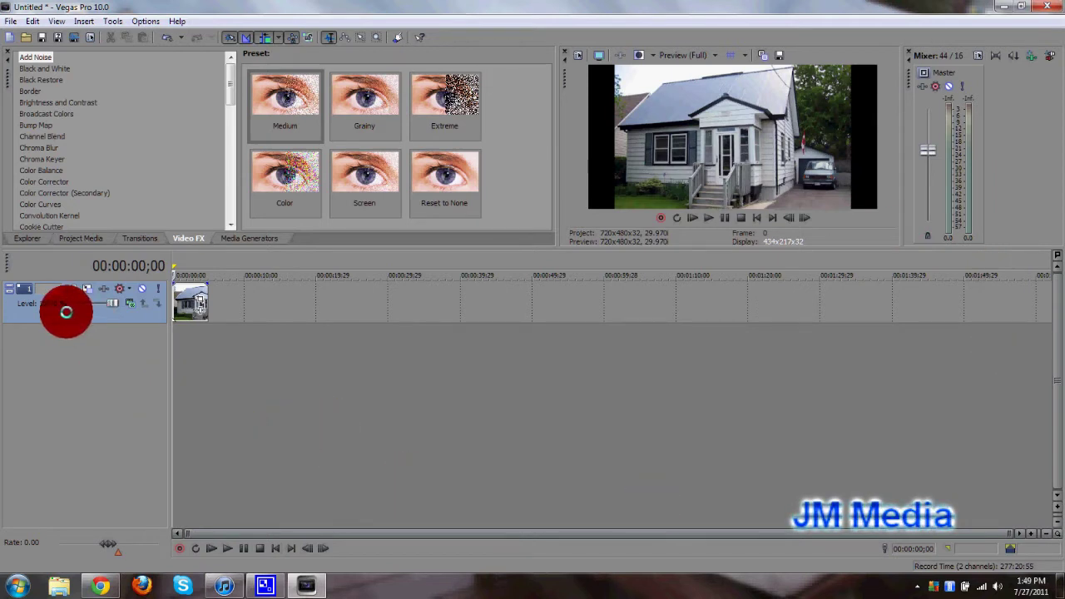
- Use Duplicate Track on the house track to stack a second copy of the photo
right_click(66, 312)
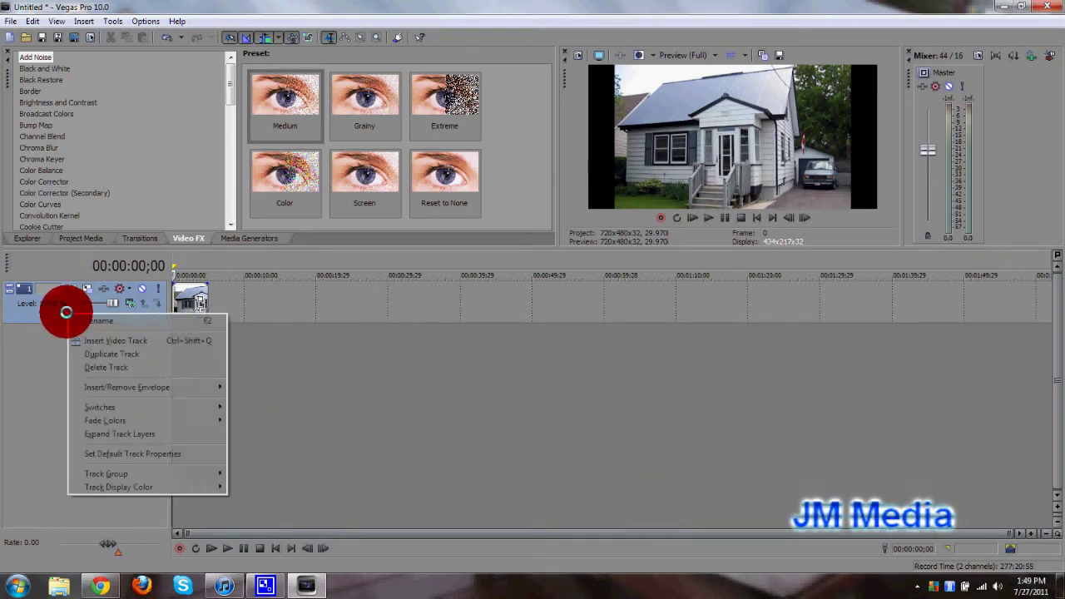
right_click(54, 314)
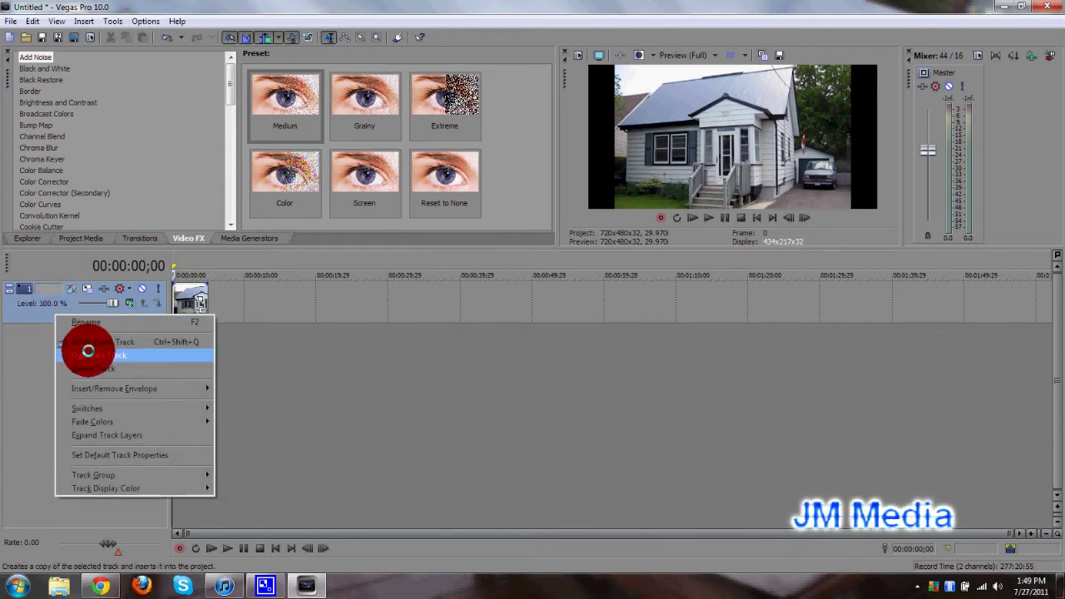
left_click(88, 354)
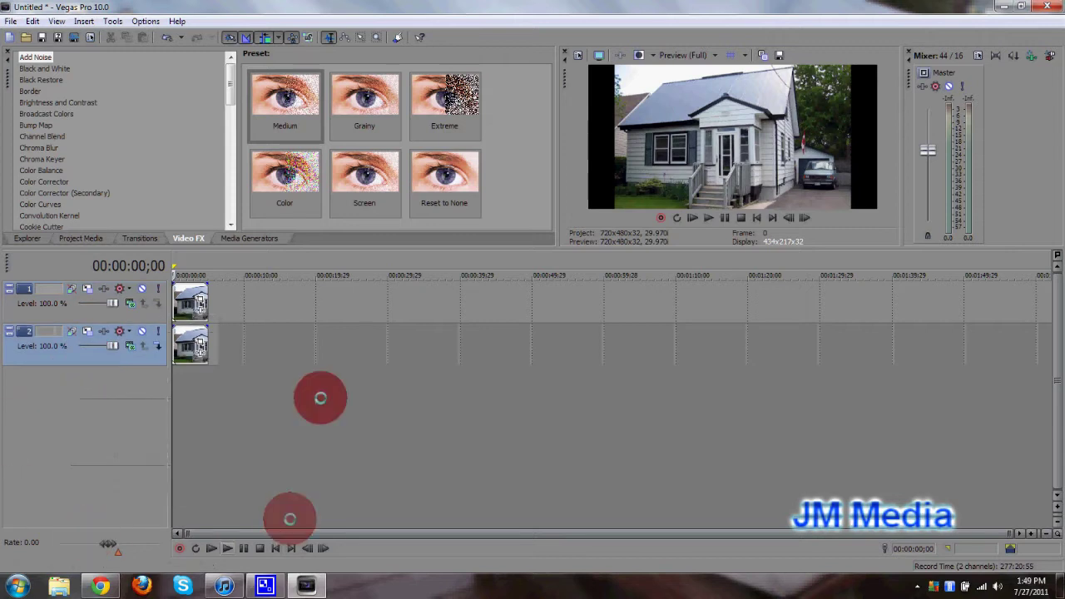
left_click(186, 305)
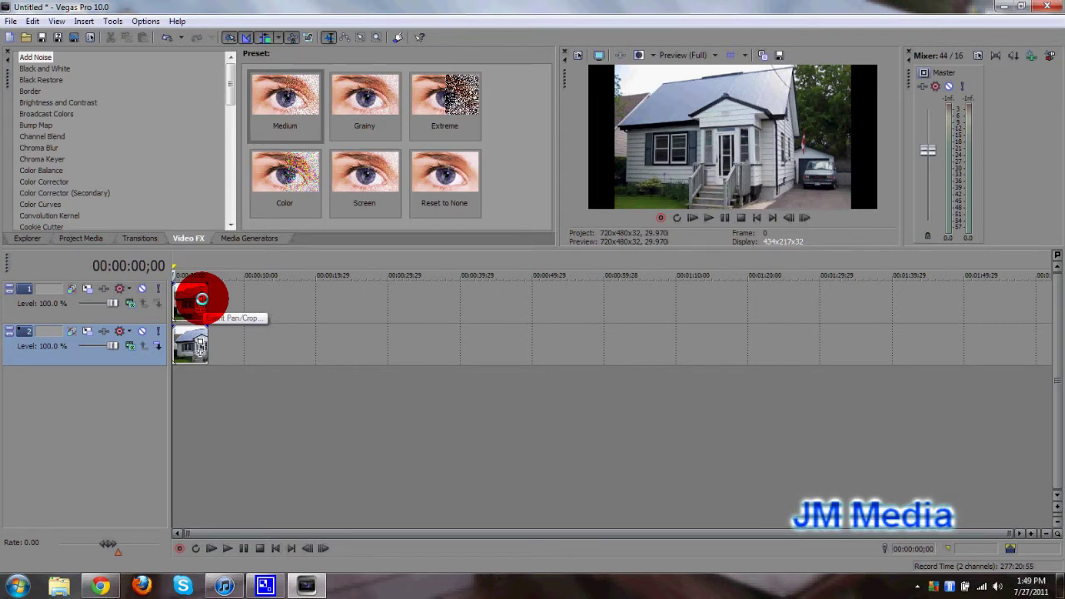
- Open Event Pan/Crop for the top house clip and tick the Mask option
left_click(202, 299)
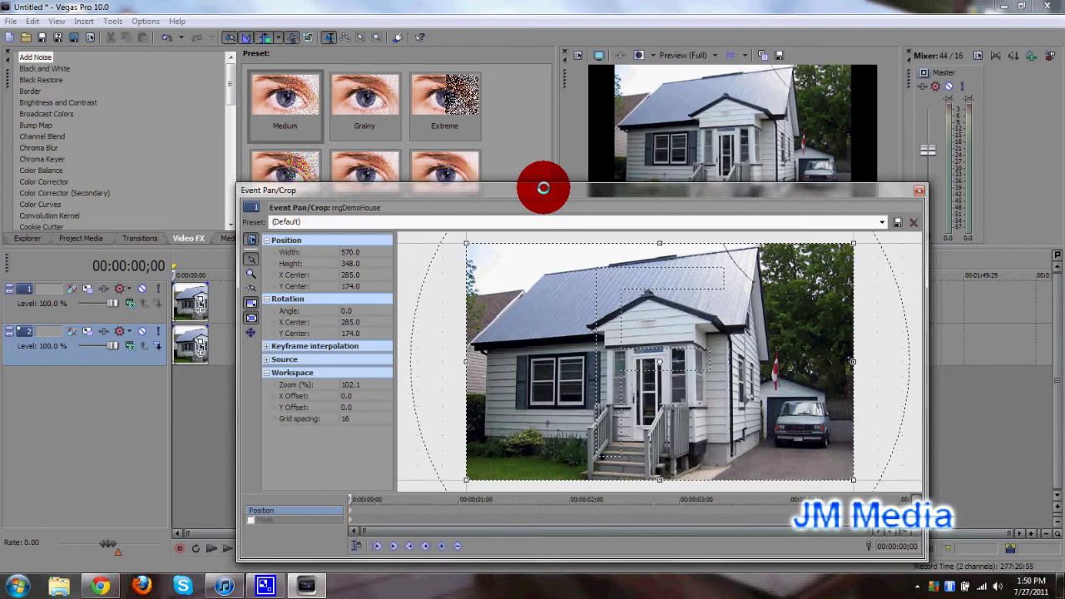
left_click_drag(543, 189, 325, 163)
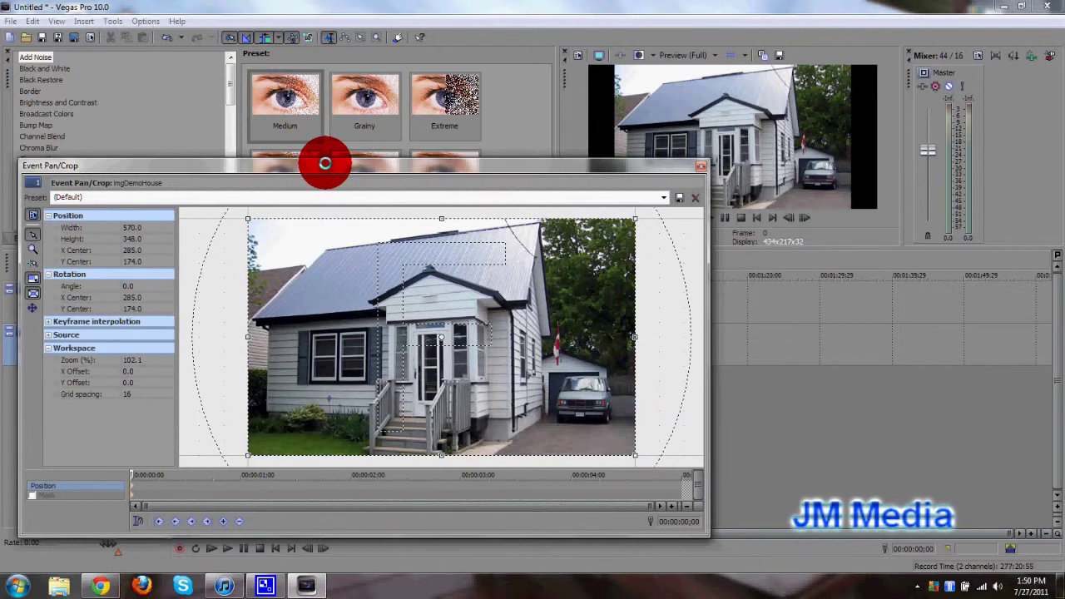
left_click(32, 494)
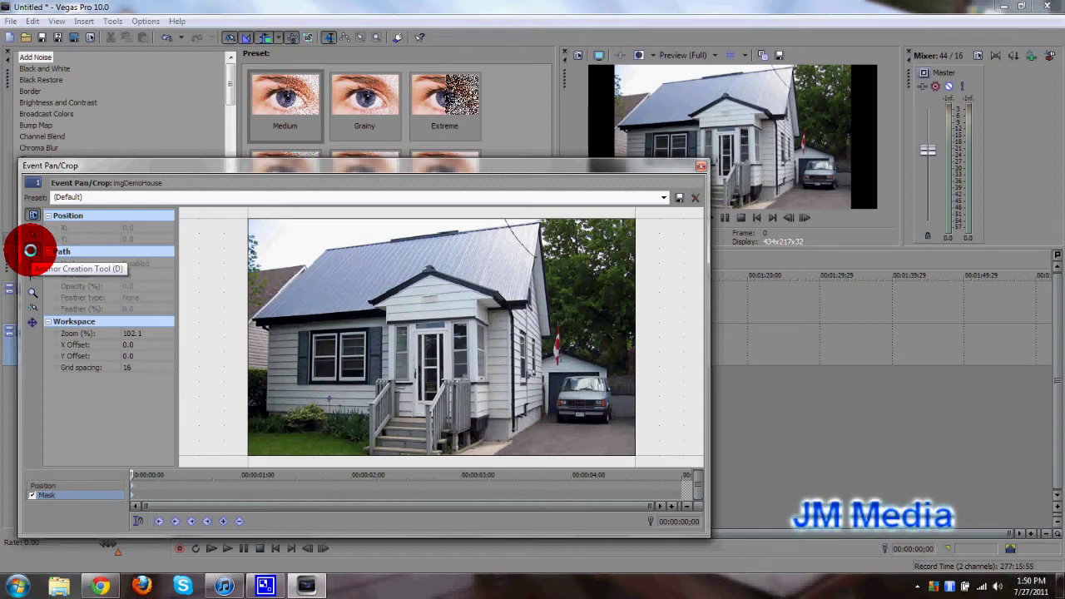
- Draw a closed mask path around the house roof with the Anchor Creation Tool, then close Pan/Crop
left_click(30, 251)
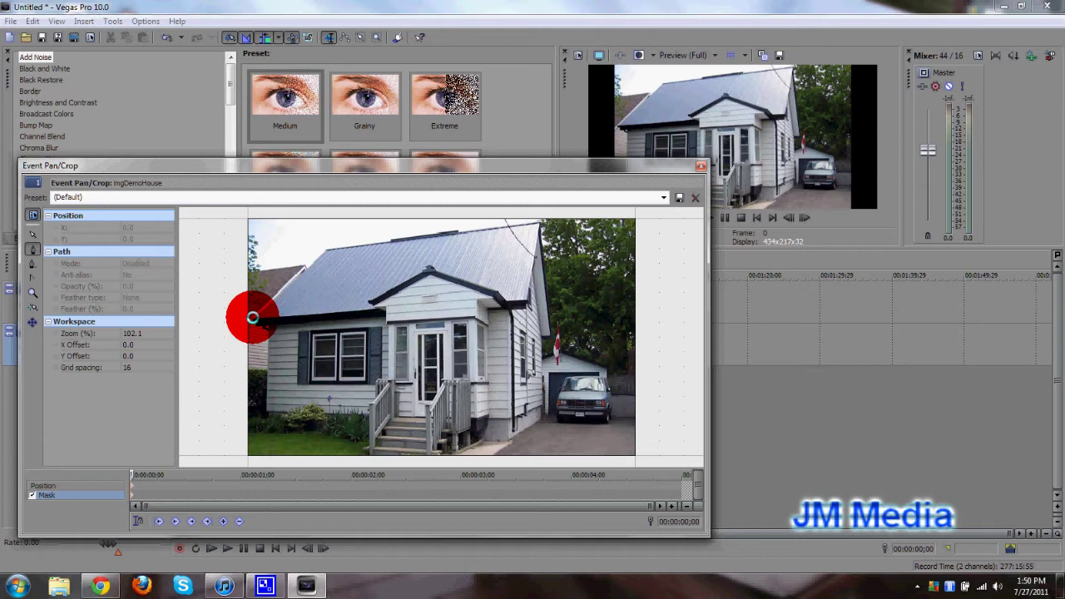
left_click(252, 317)
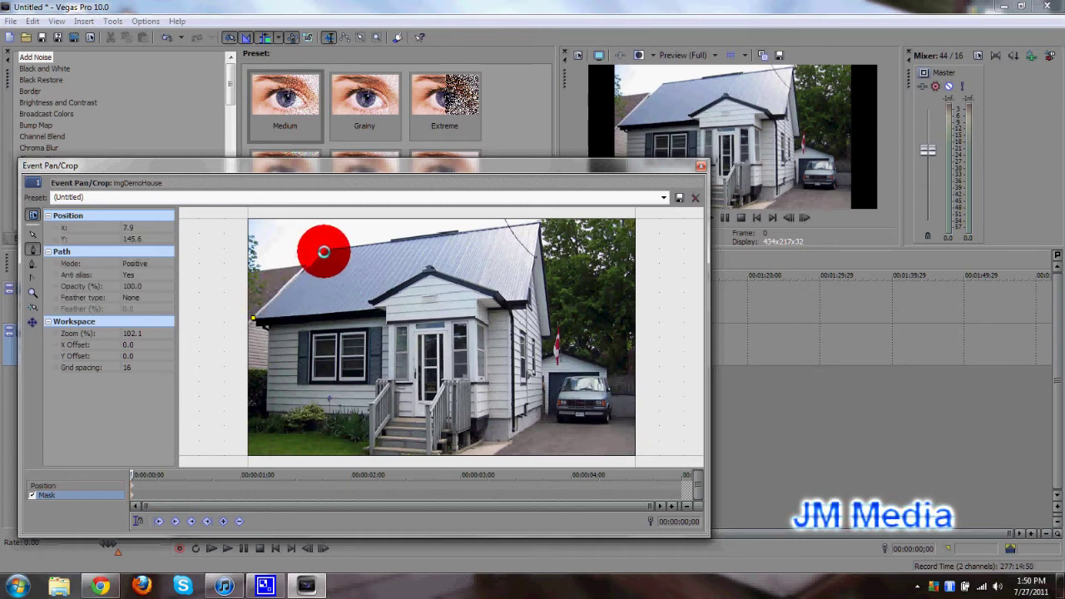
mouse_move(324, 251)
left_mouse_down()
mouse_move(306, 287)
mouse_move(333, 240)
mouse_move(387, 239)
left_mouse_up()
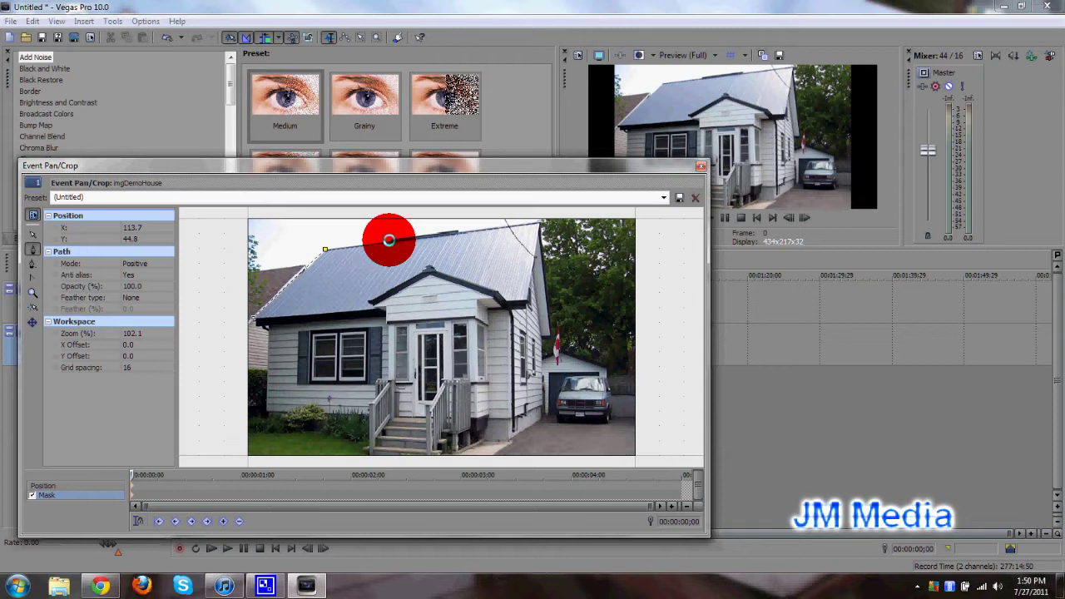
left_click_drag(388, 240, 253, 319)
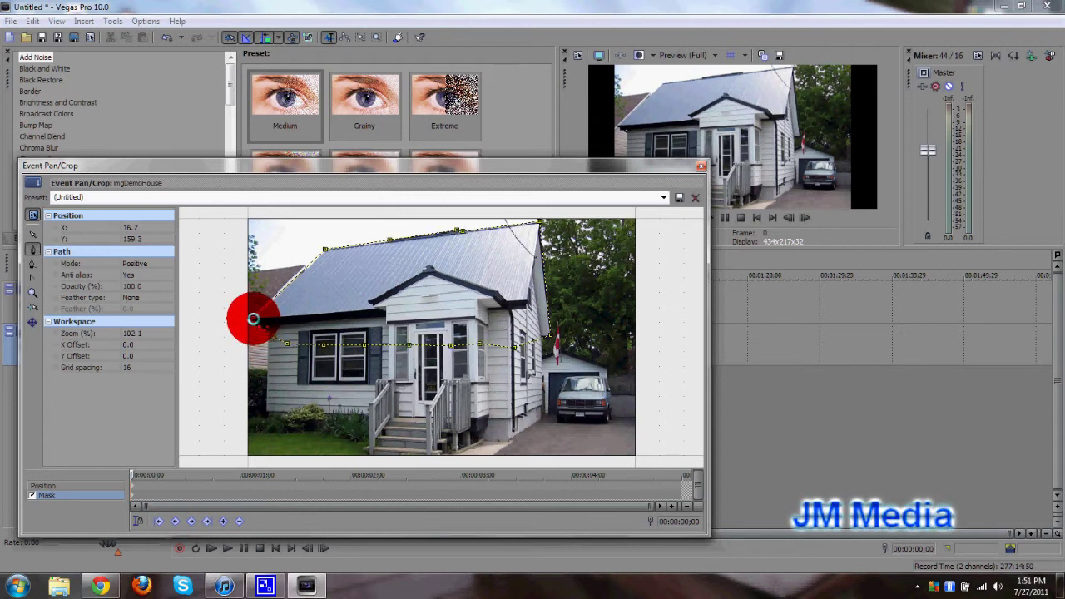
left_click_drag(253, 319, 439, 228)
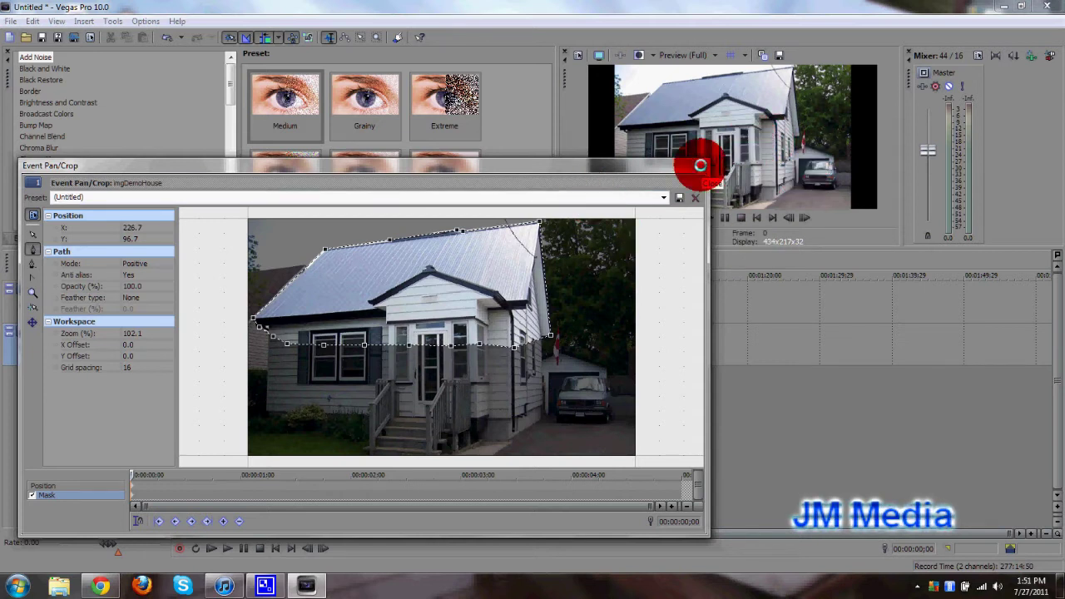
left_click(699, 164)
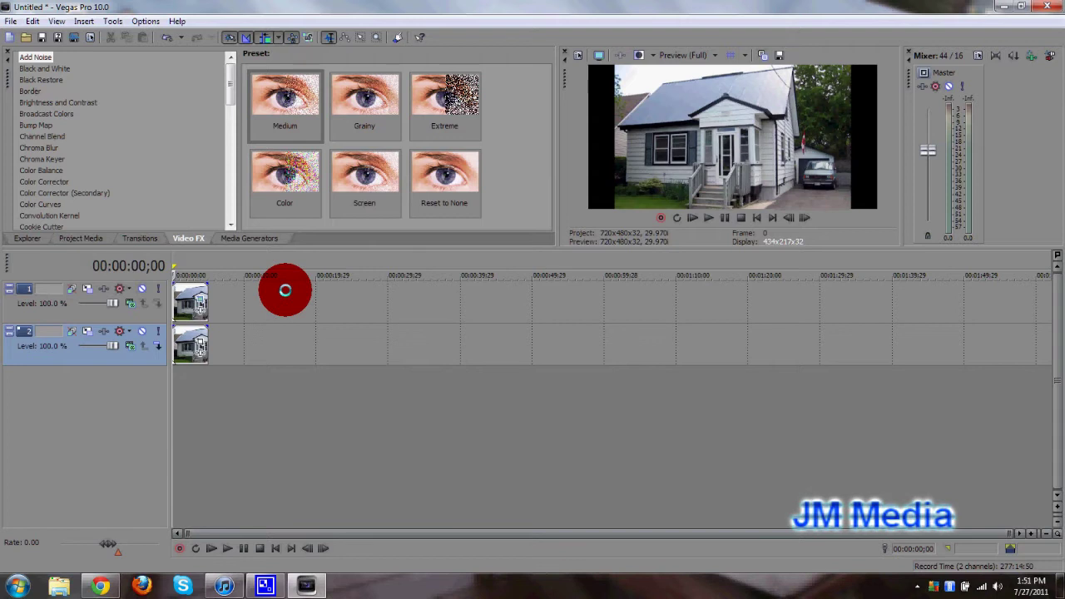
- Insert an empty video track on top, then pick Tpipe01a.mov in the Explorer and drag it toward track 1
right_click(285, 289)
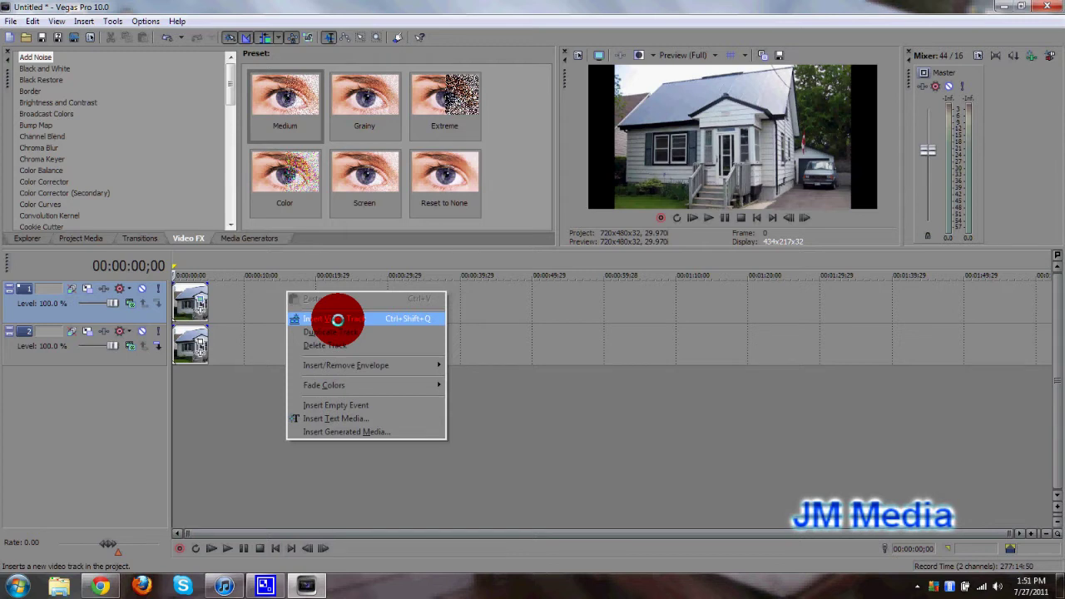
left_click(337, 320)
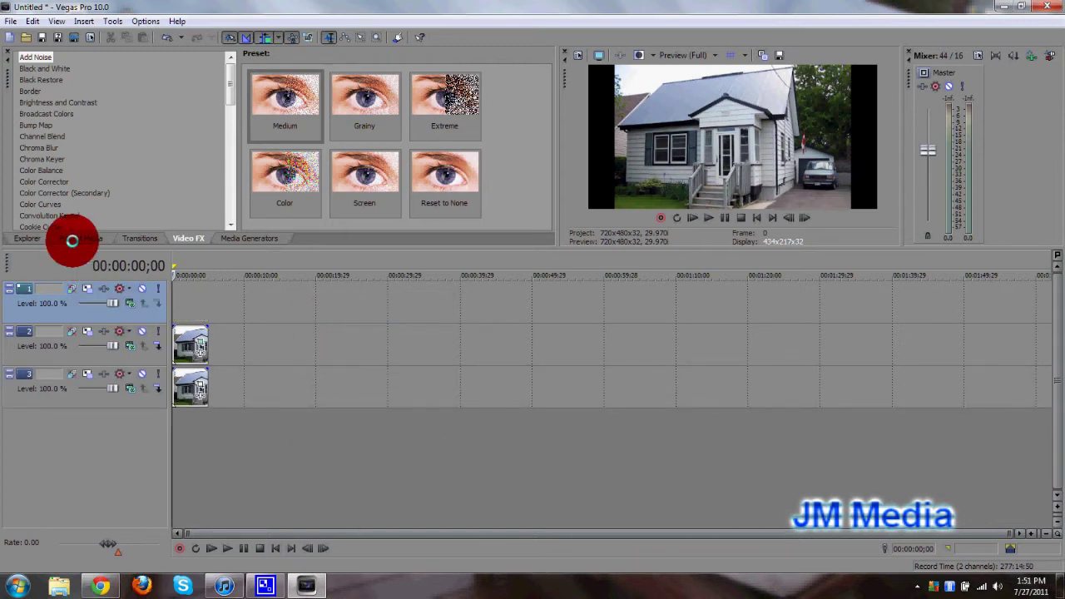
left_click(72, 240)
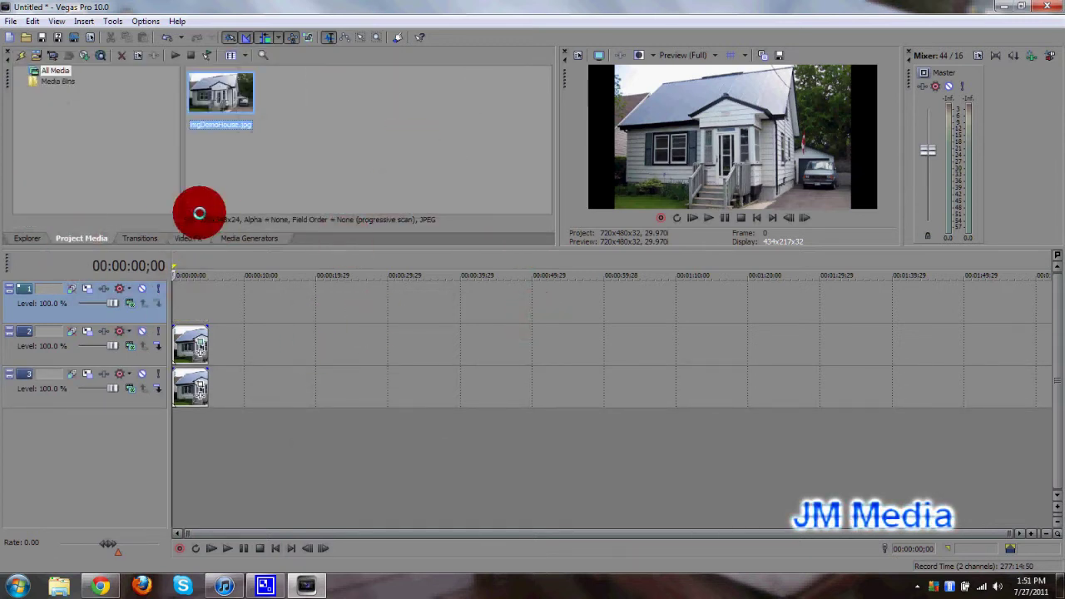
left_click(141, 238)
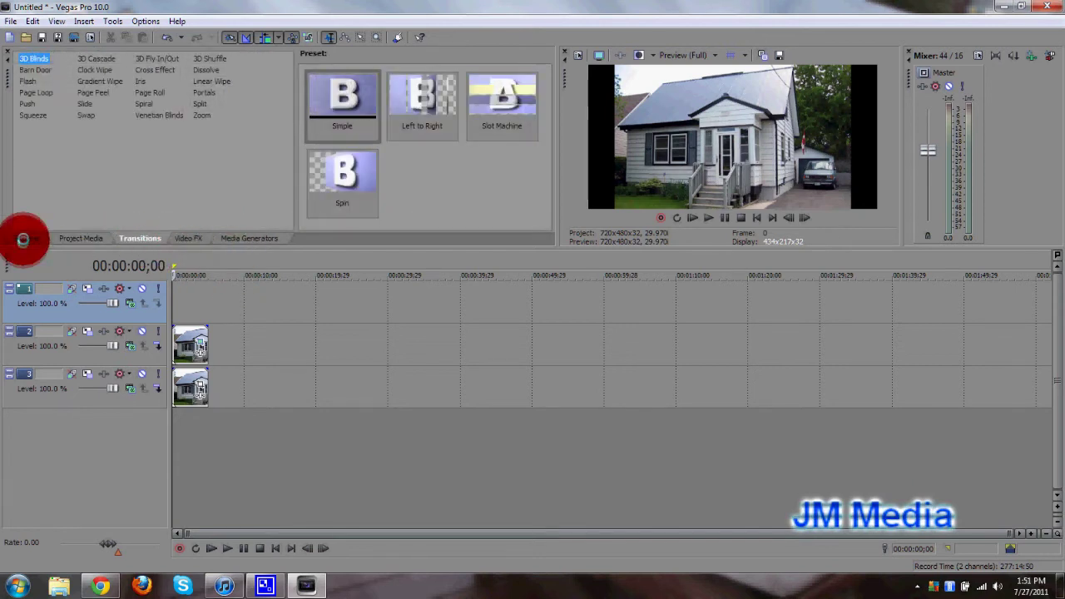
left_click(24, 238)
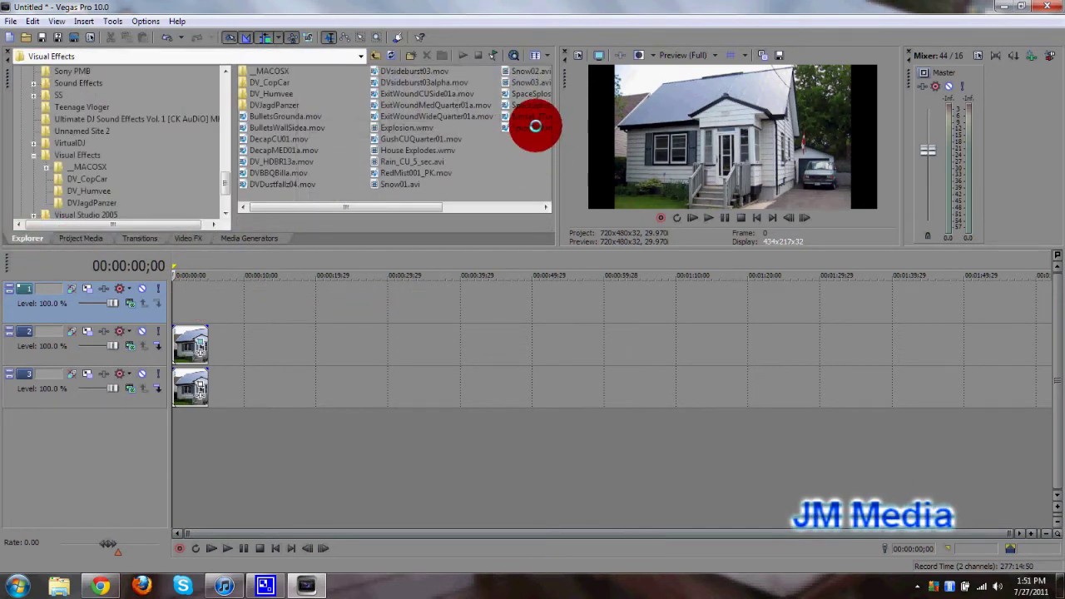
left_click(532, 126)
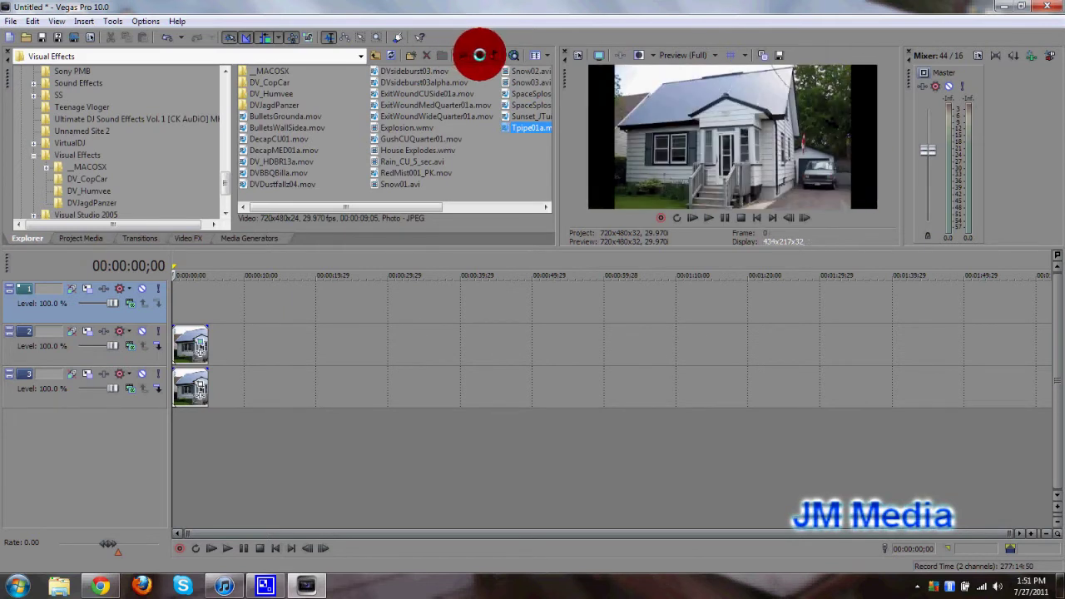
left_click_drag(422, 278, 193, 294)
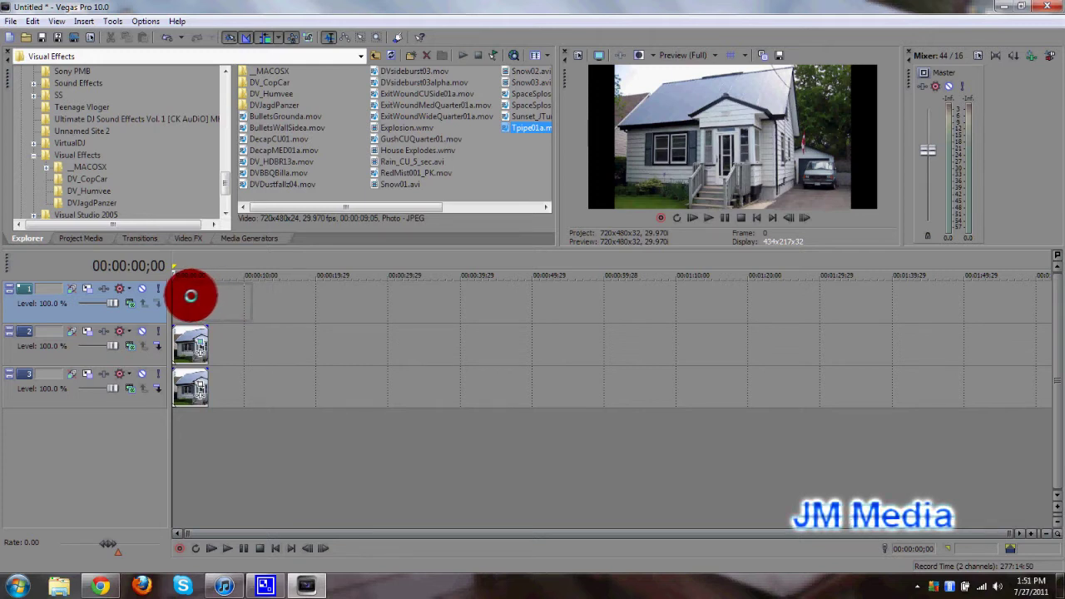
- Drop Tpipe01a.mov onto track 1, preview the explosion, and slide it to the timeline start
left_click_drag(190, 295, 187, 300)
key("space")
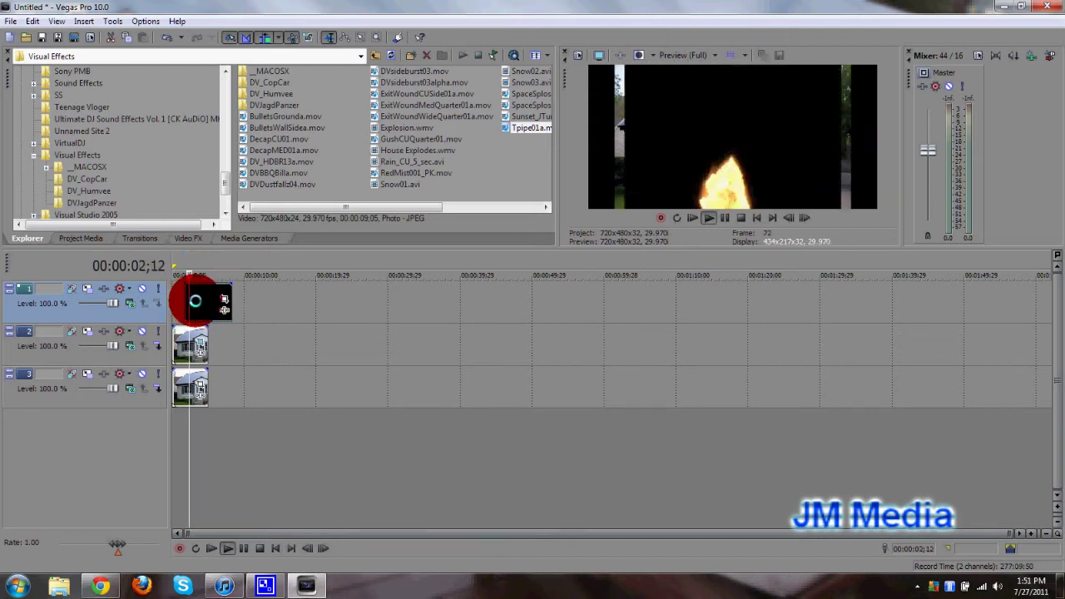
key("space")
key("space")
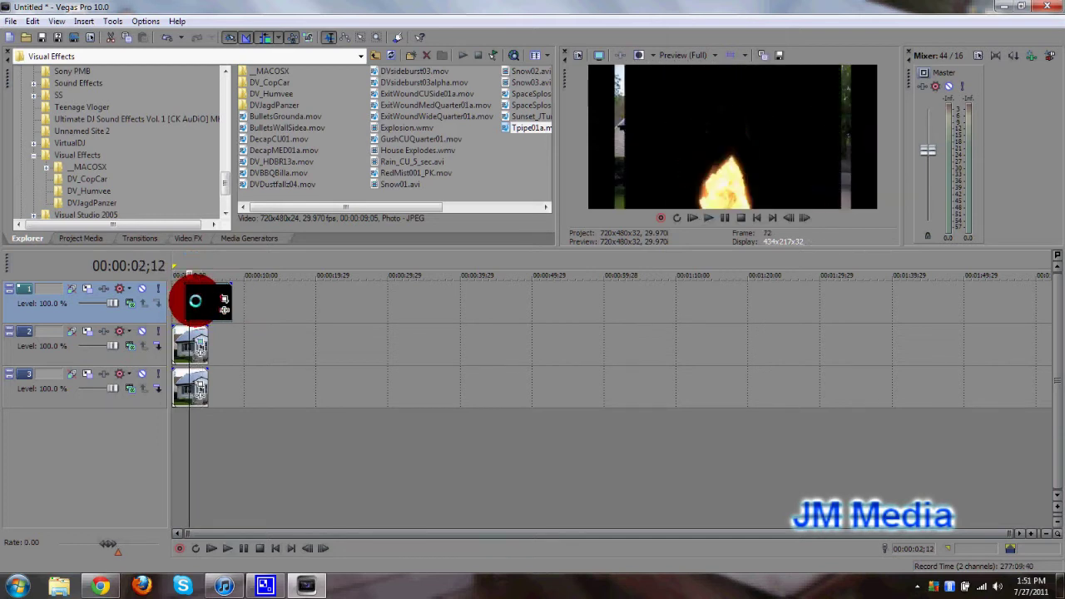
key("space")
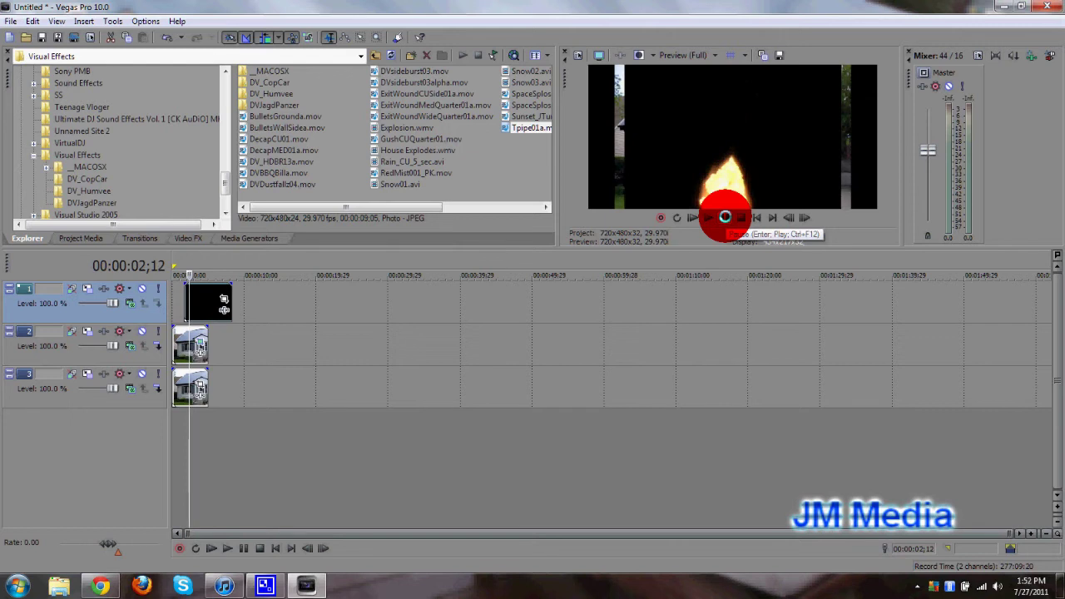
left_click(185, 306)
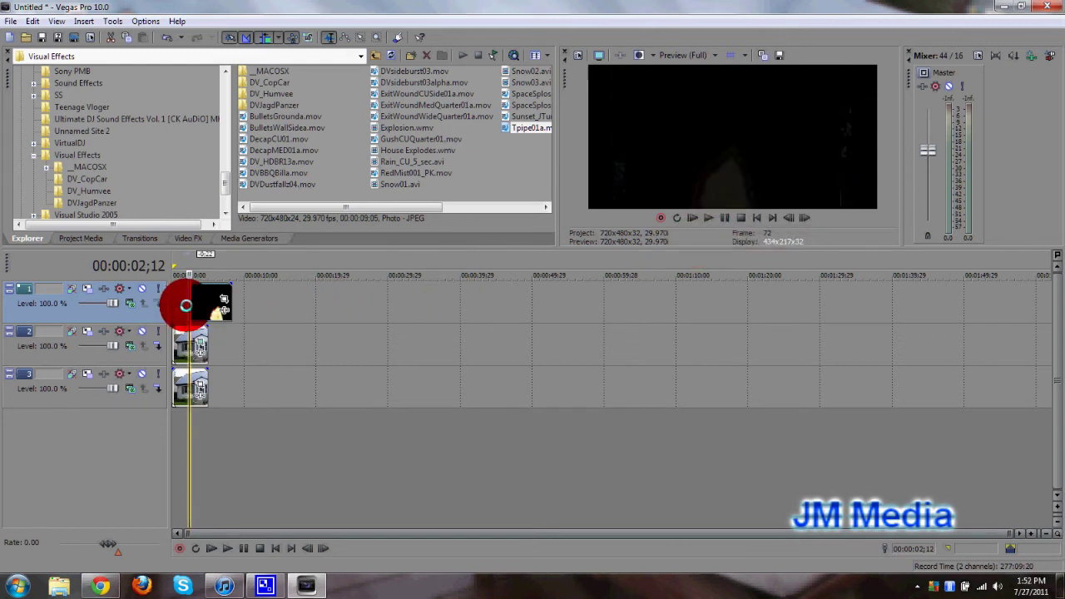
left_click_drag(186, 305, 218, 307)
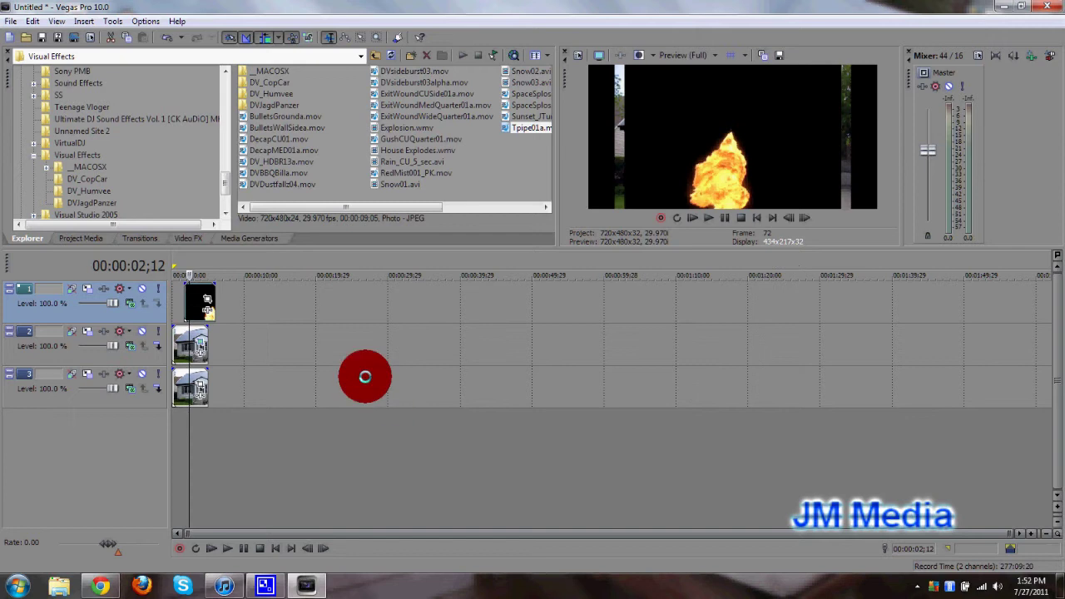
- Apply the '16:9 Widescreen TV aspect ratio' pan/crop preset to the explosion event
left_click(207, 297)
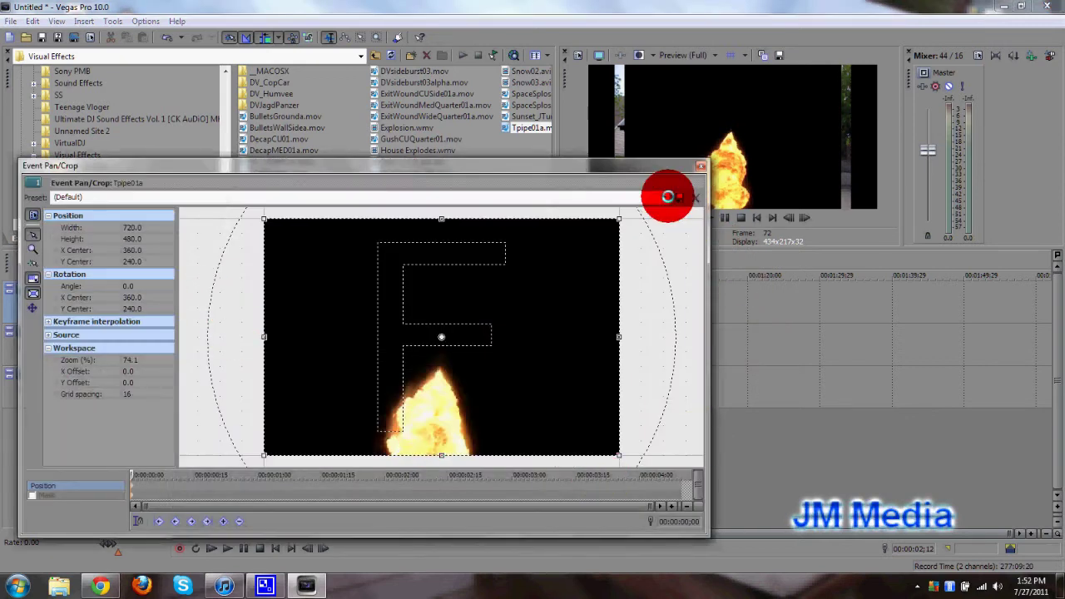
left_click(663, 198)
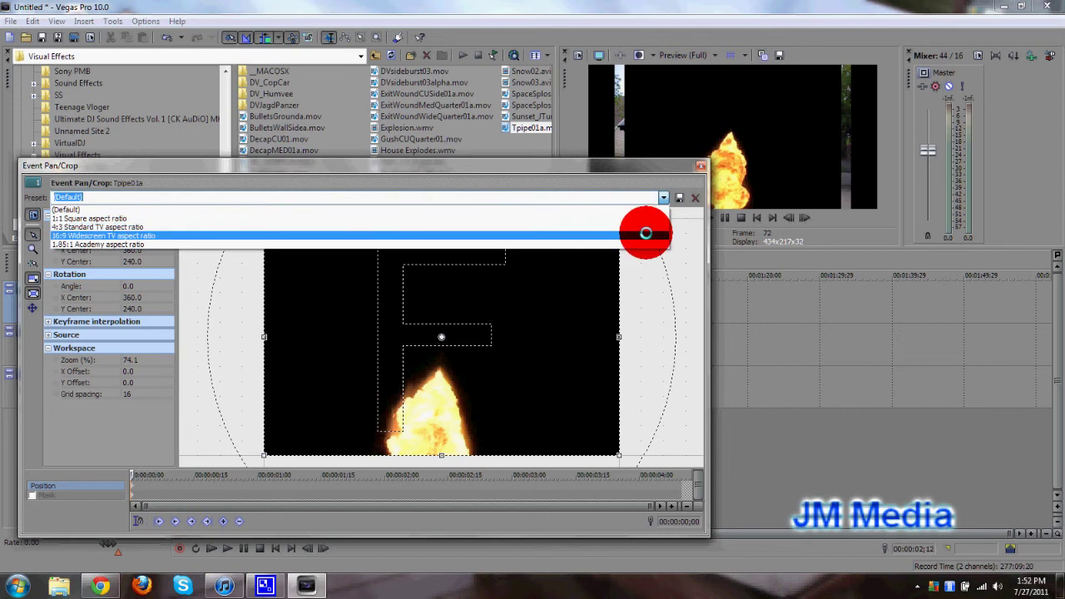
left_click(645, 234)
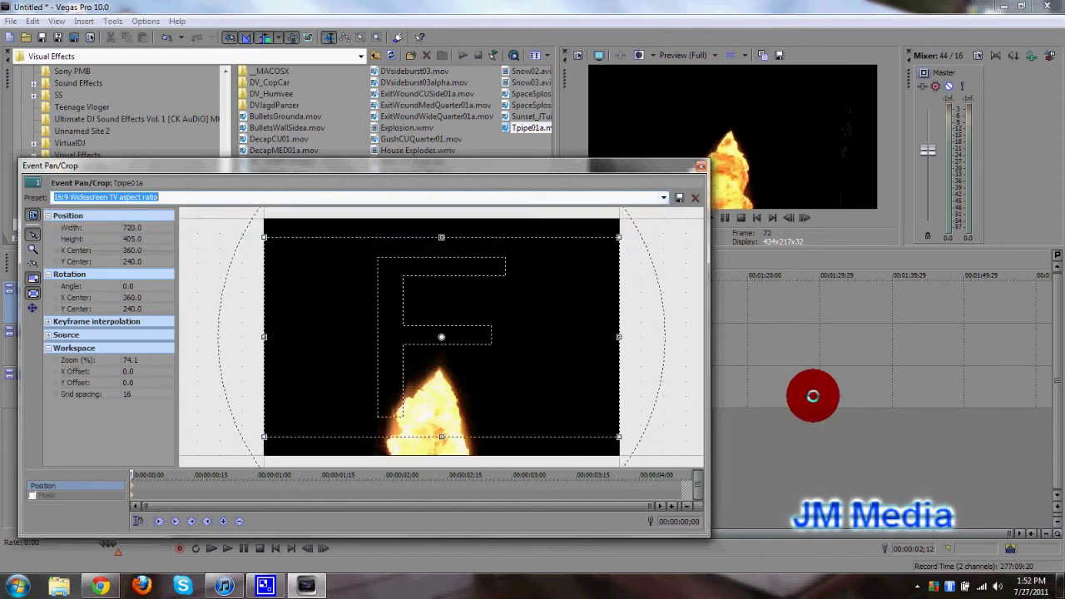
left_click(700, 167)
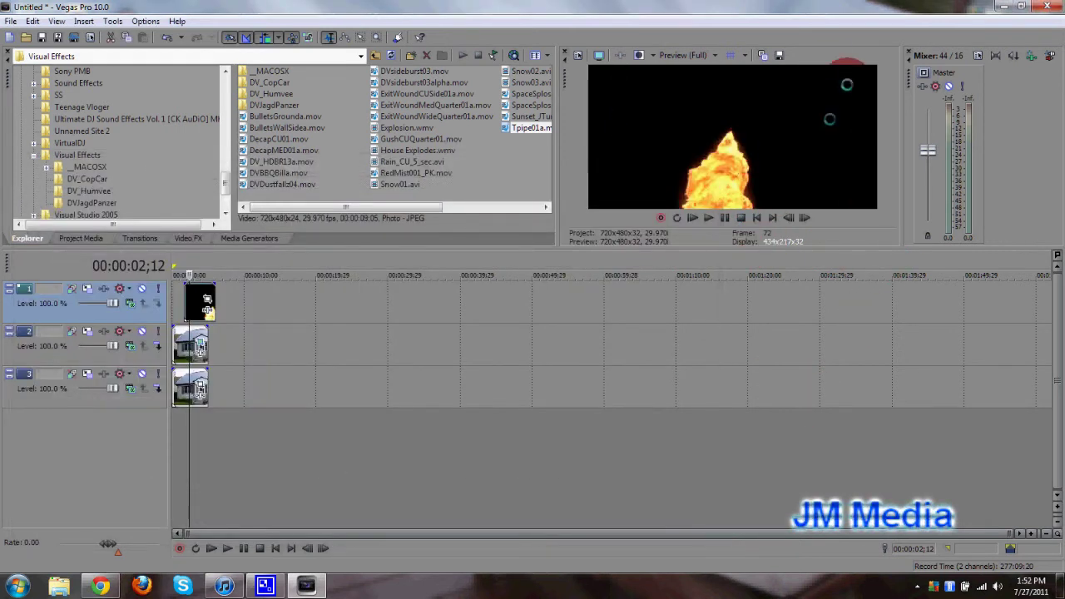
left_click(863, 119)
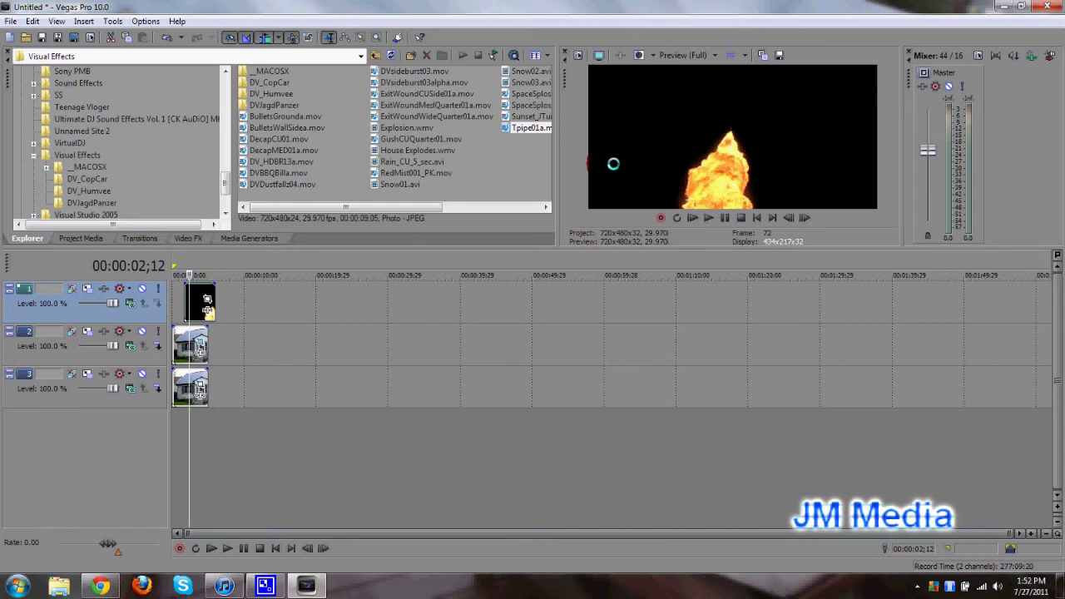
mouse_move(613, 164)
left_mouse_down()
mouse_move(423, 209)
mouse_move(238, 162)
mouse_move(223, 177)
left_mouse_up()
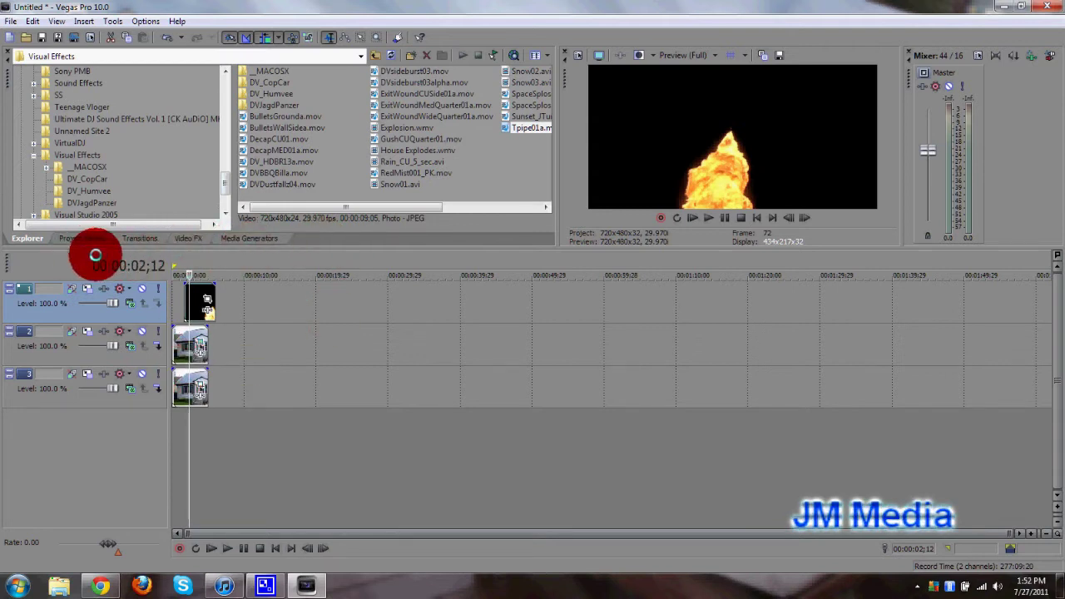
- Drag Chroma Keyer from Video FX onto the explosion event on track 1
left_click(188, 240)
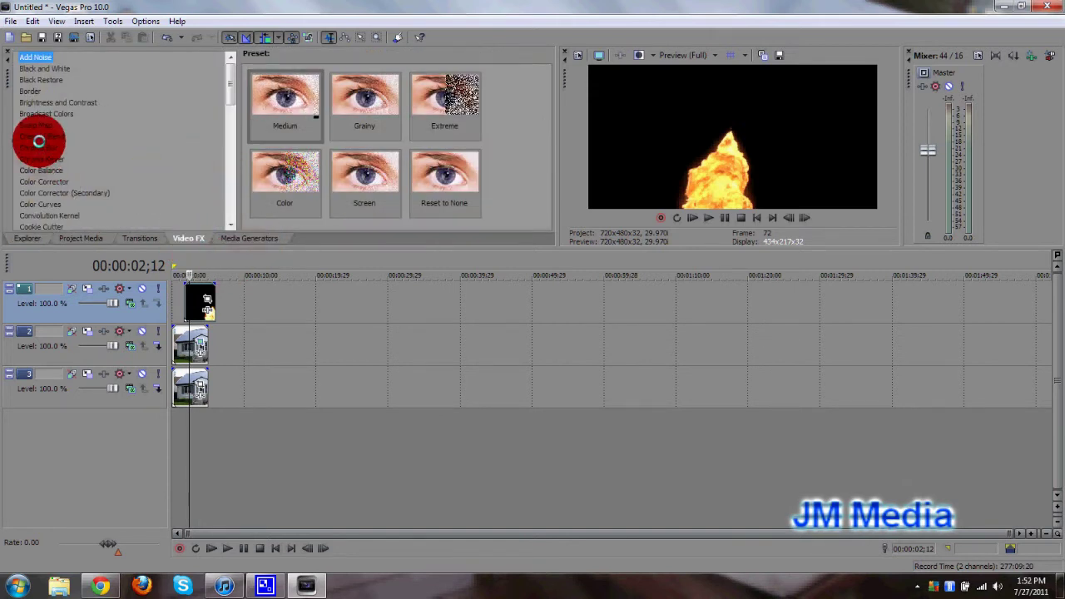
left_click(42, 159)
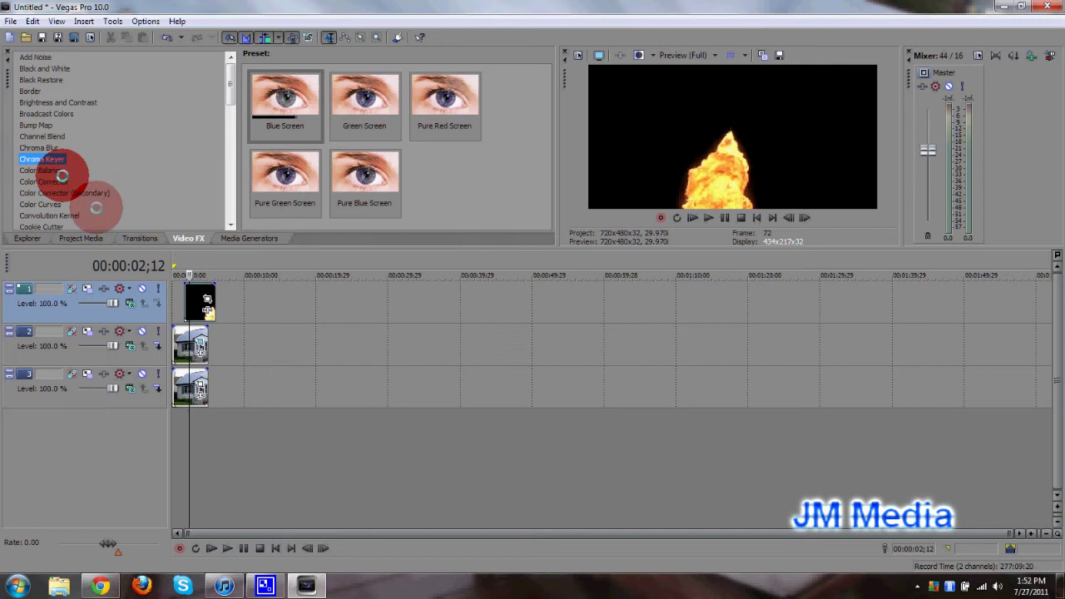
left_click_drag(63, 176, 199, 306)
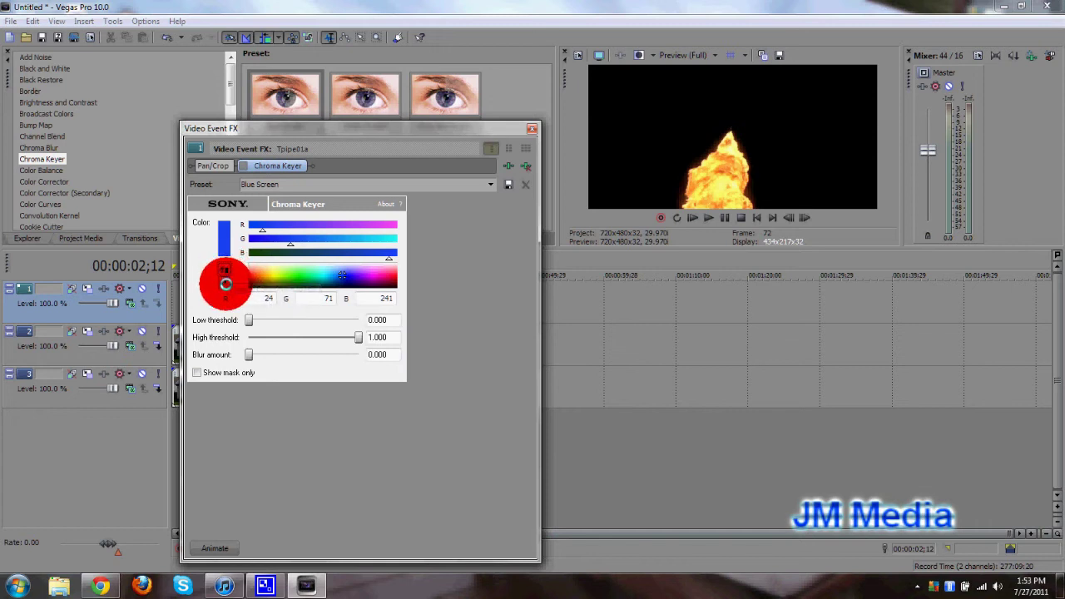
- Sample the explosion's black background as the Chroma Keyer key colour to make it transparent
left_click(225, 283)
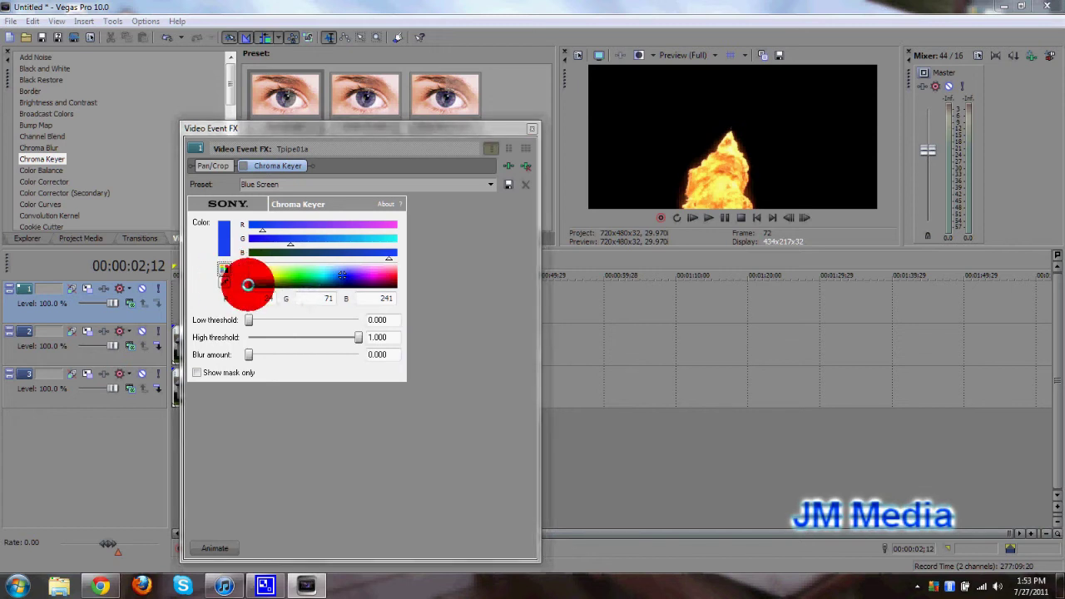
left_click(652, 101)
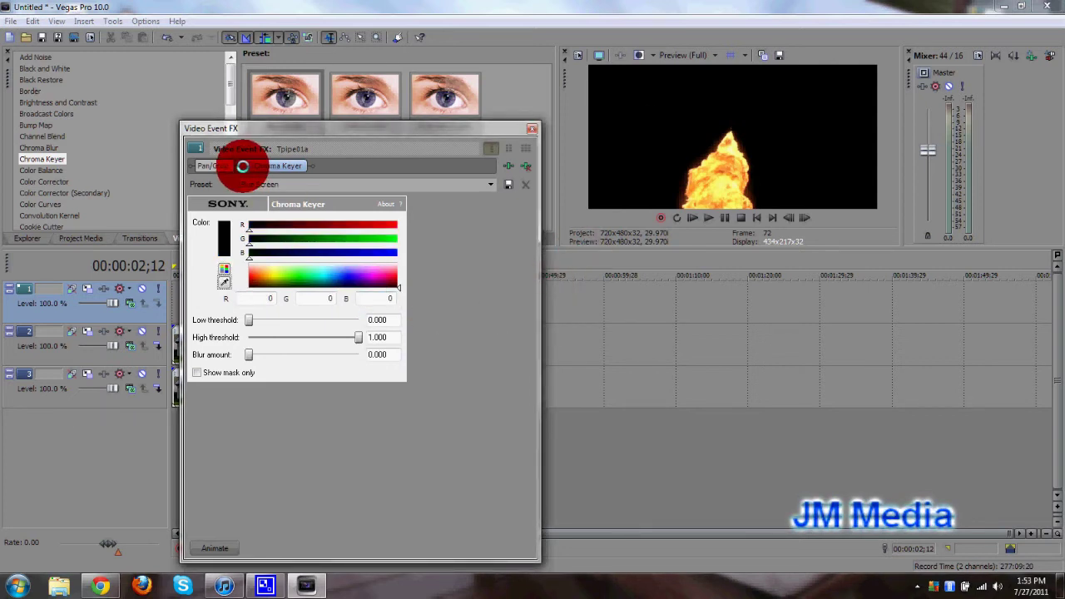
left_click(243, 166)
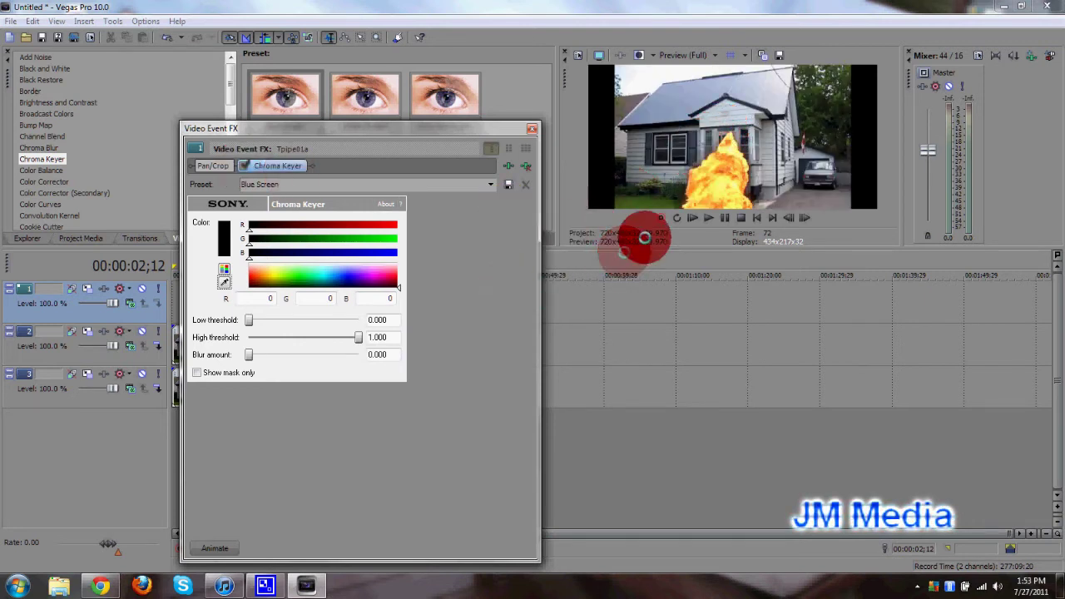
- Play back the keyed composite and scrub to a frame showing fire over the house
left_click(707, 217)
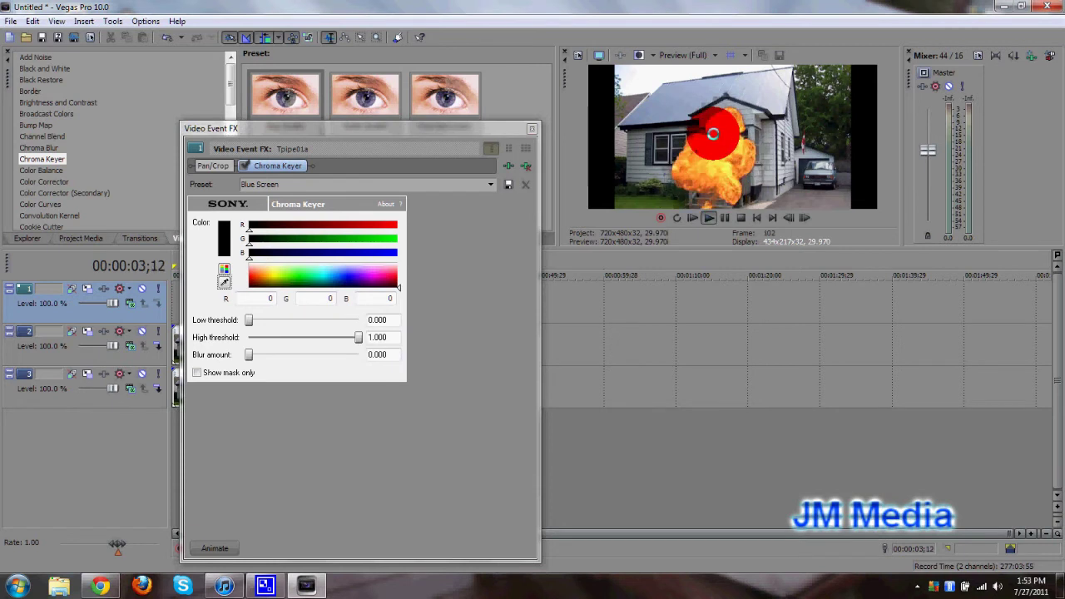
left_click(724, 218)
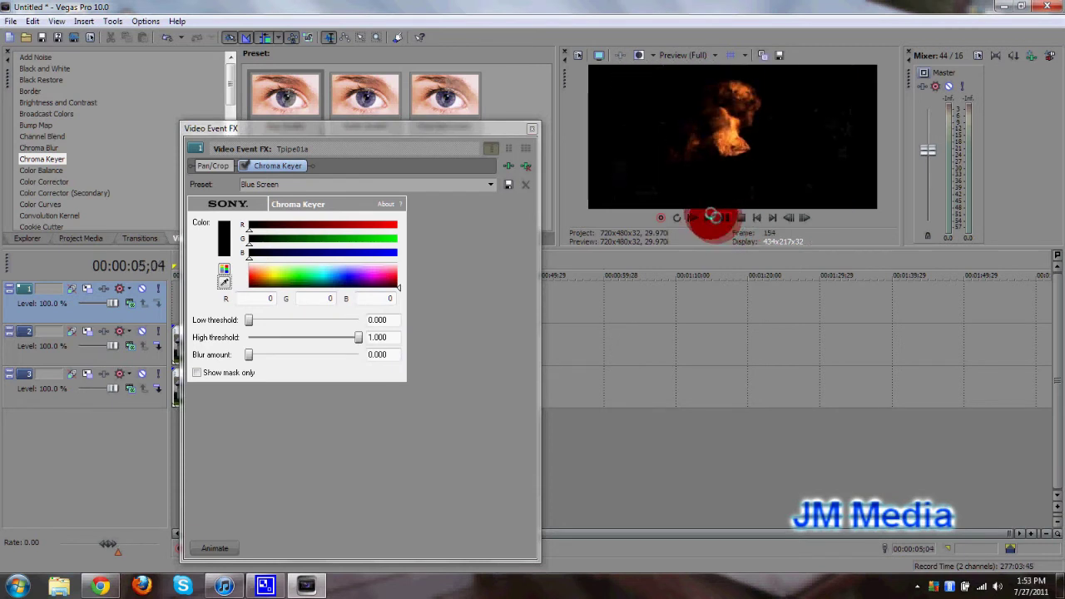
left_click_drag(340, 130, 392, 136)
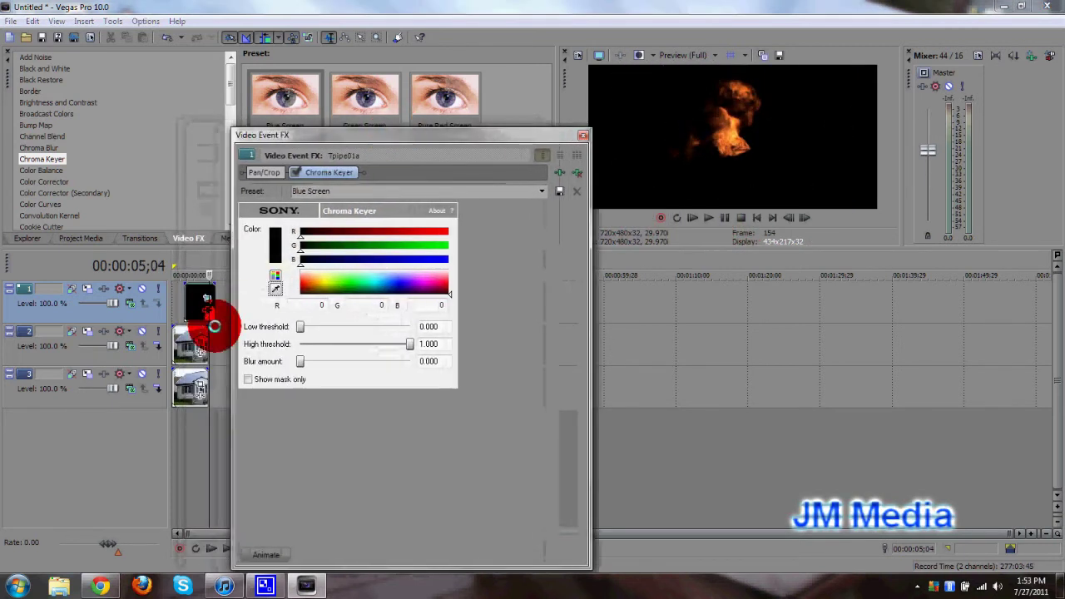
left_click_drag(205, 275, 191, 275)
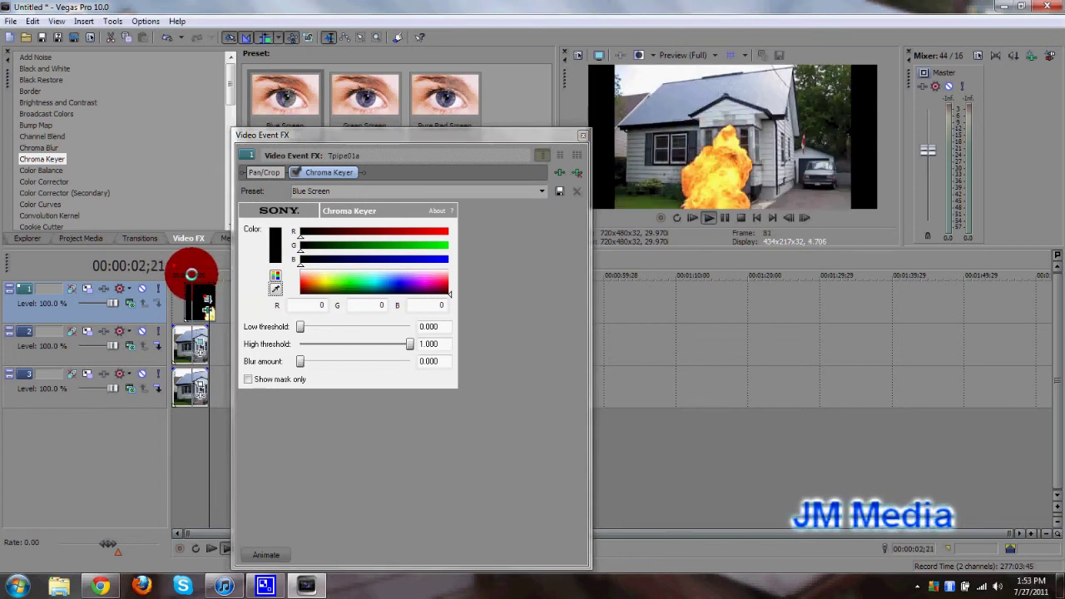
left_click_drag(369, 133, 282, 91)
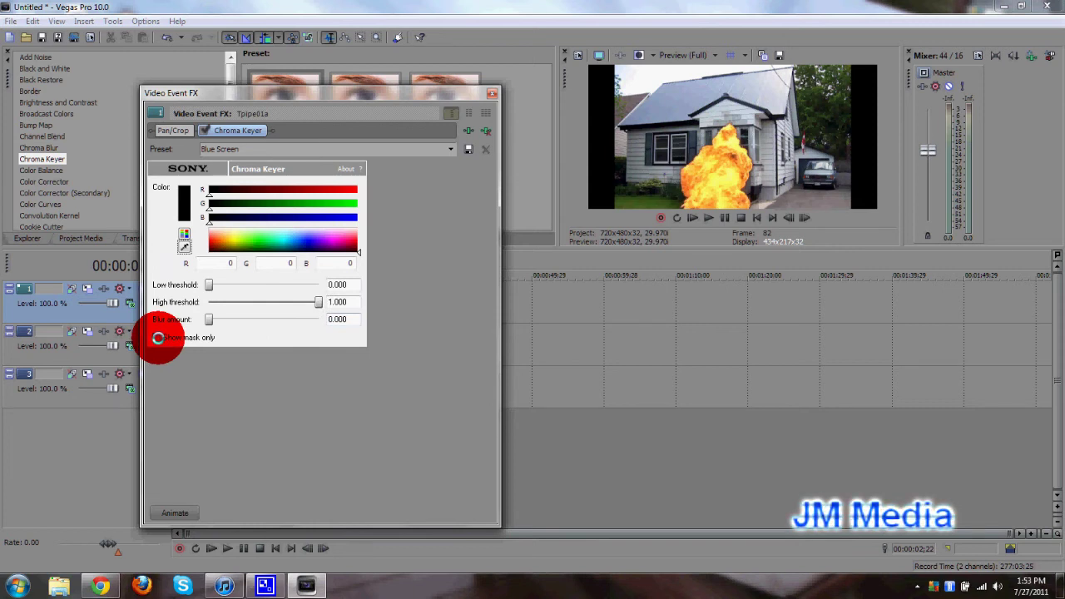
- Enable Show mask only in the Chroma Keyer to see the fire as a white mask
left_click(158, 338)
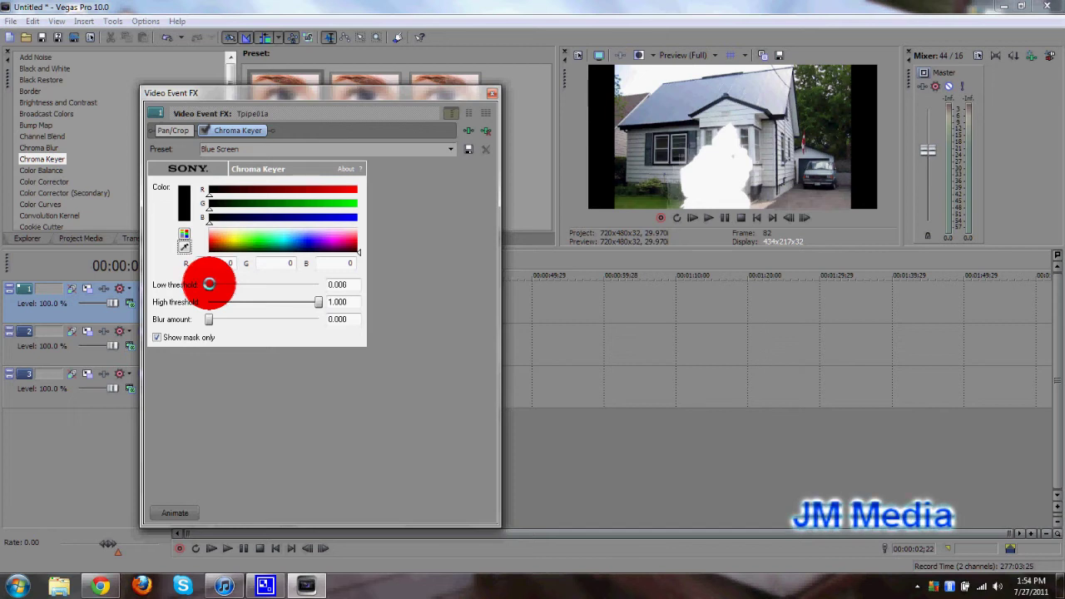
- Set the Chroma Keyer low threshold to 0.248, high to 0.896, blur at 0, mask view off
left_click_drag(209, 284, 230, 285)
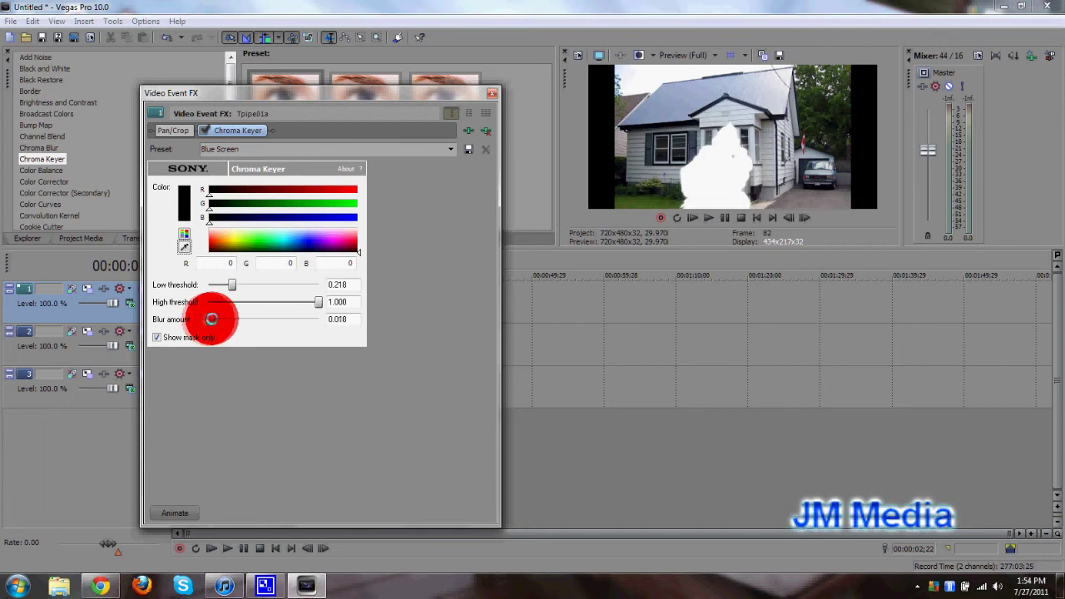
left_click_drag(208, 319, 183, 326)
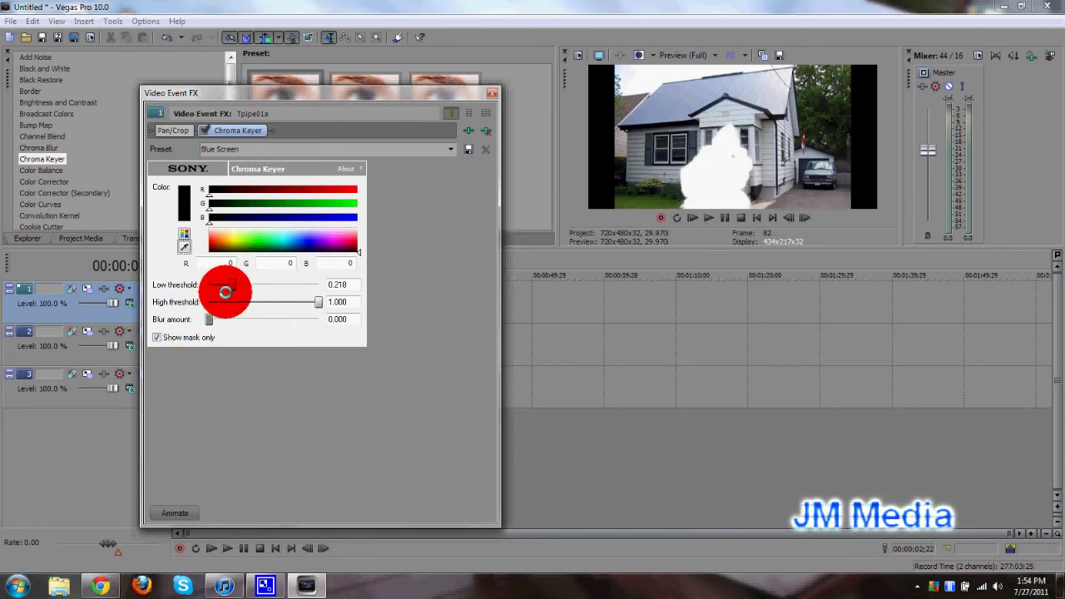
left_click_drag(226, 288, 236, 283)
mouse_move(318, 302)
left_mouse_down()
mouse_move(238, 306)
mouse_move(319, 305)
mouse_move(307, 313)
left_mouse_up()
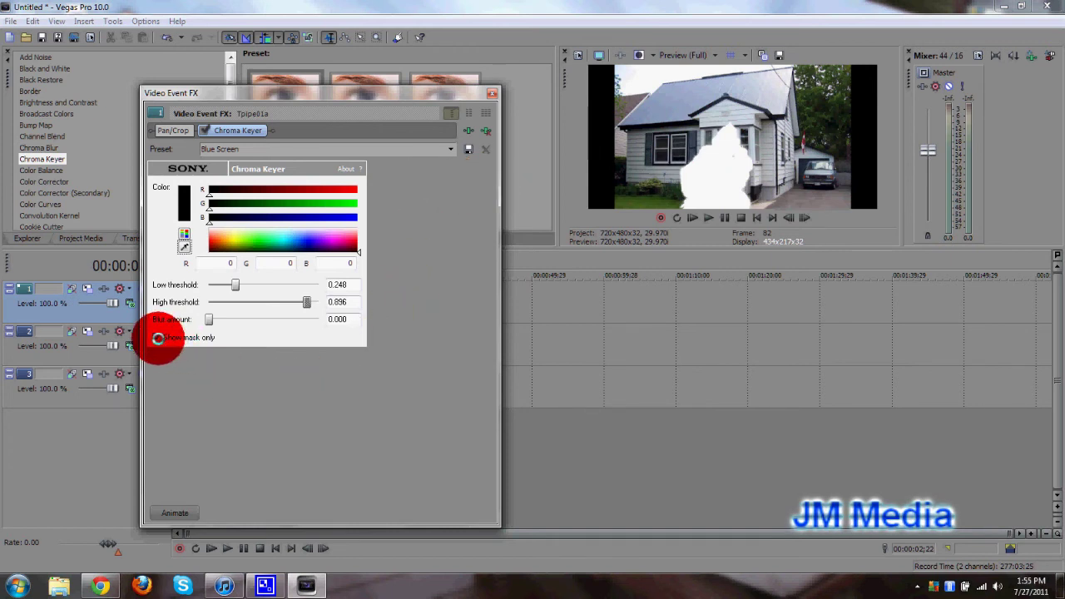
left_click(155, 337)
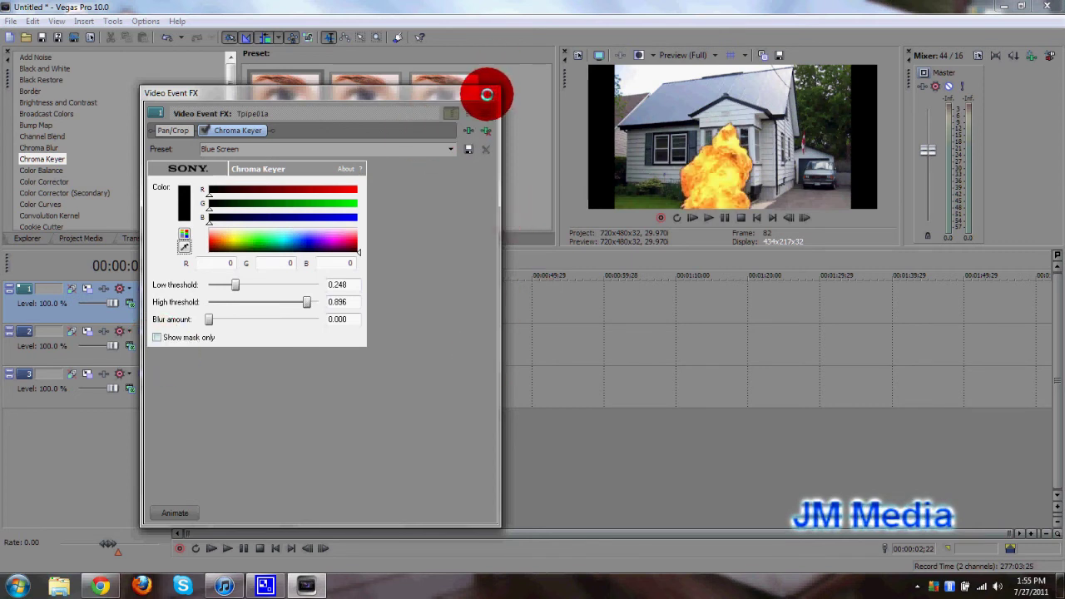
- Reframe the explosion's Pan/Crop so the fireball sits on top of the house roof
left_click(486, 94)
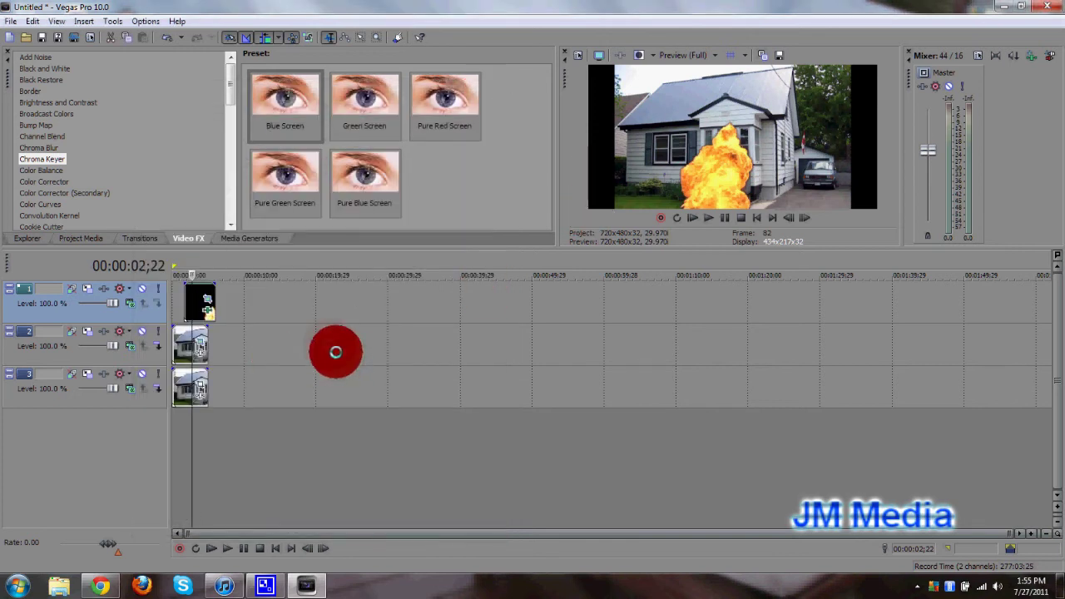
left_click(211, 298)
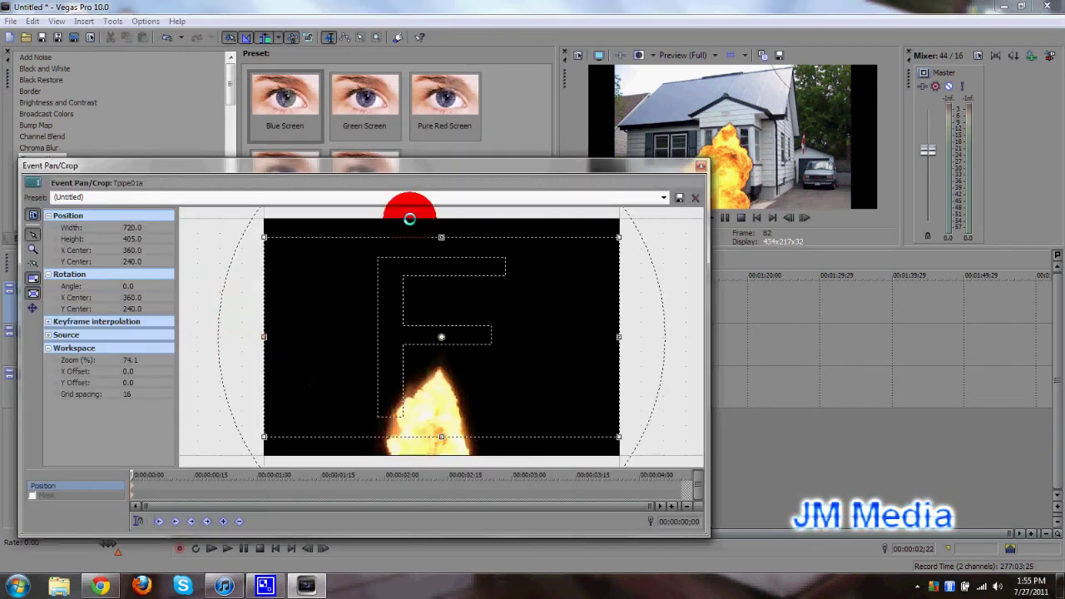
left_click_drag(424, 166, 220, 60)
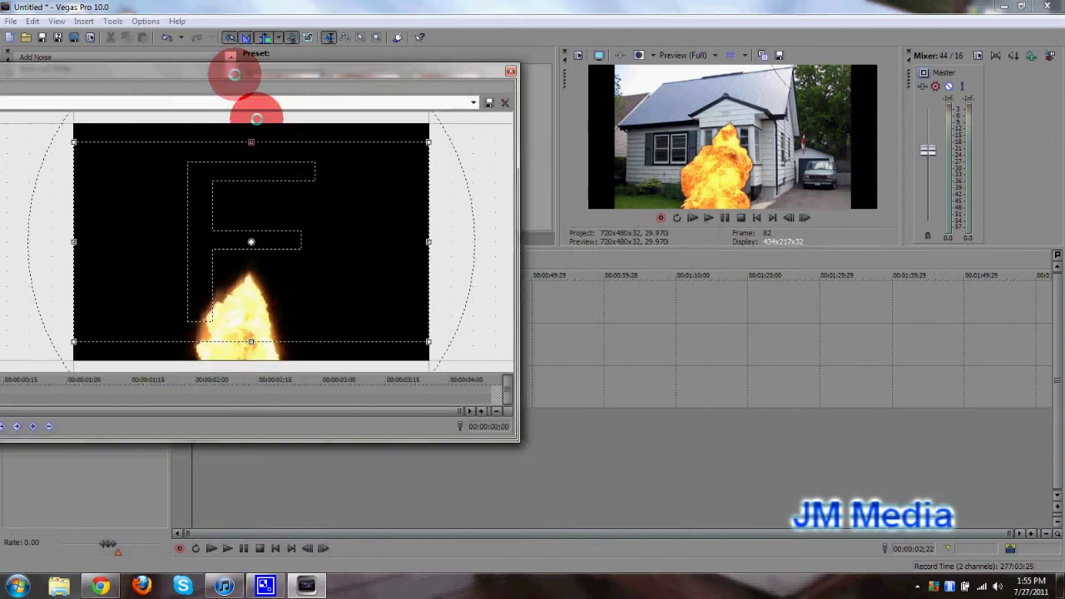
left_click_drag(325, 235, 326, 328)
left_click_drag(326, 336, 334, 358)
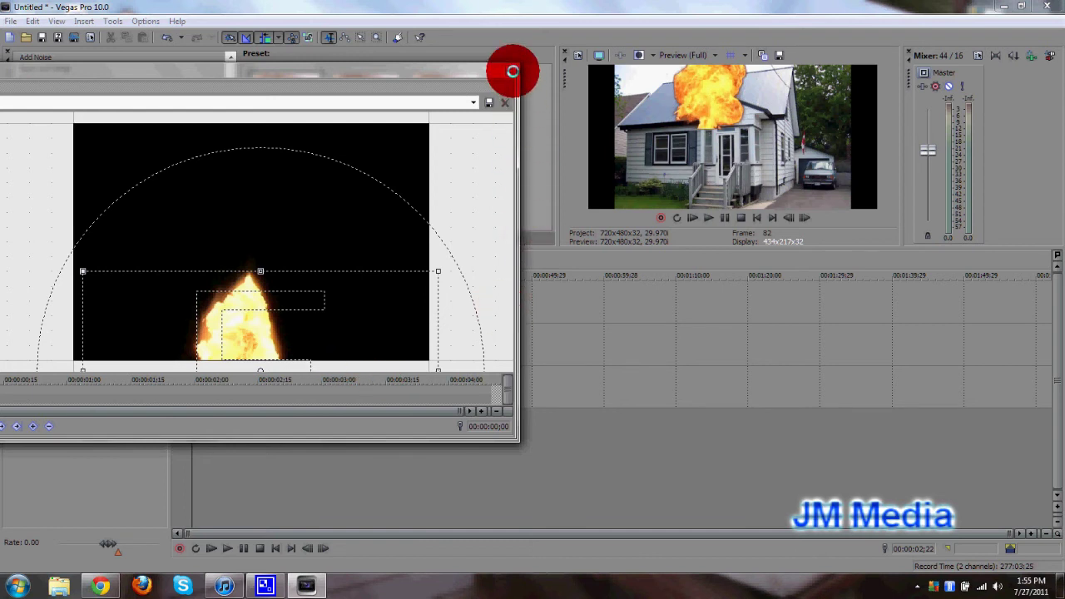
left_click(512, 71)
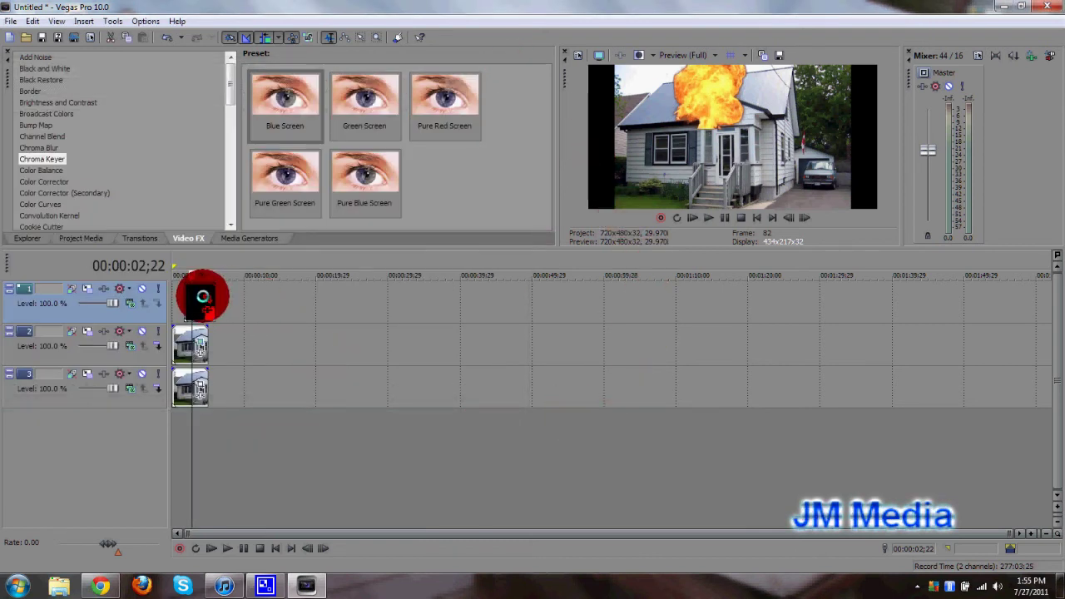
- Slide the explosion clip off track 1's start and move the house clip from track 2 to track 1
left_click_drag(202, 296, 243, 297)
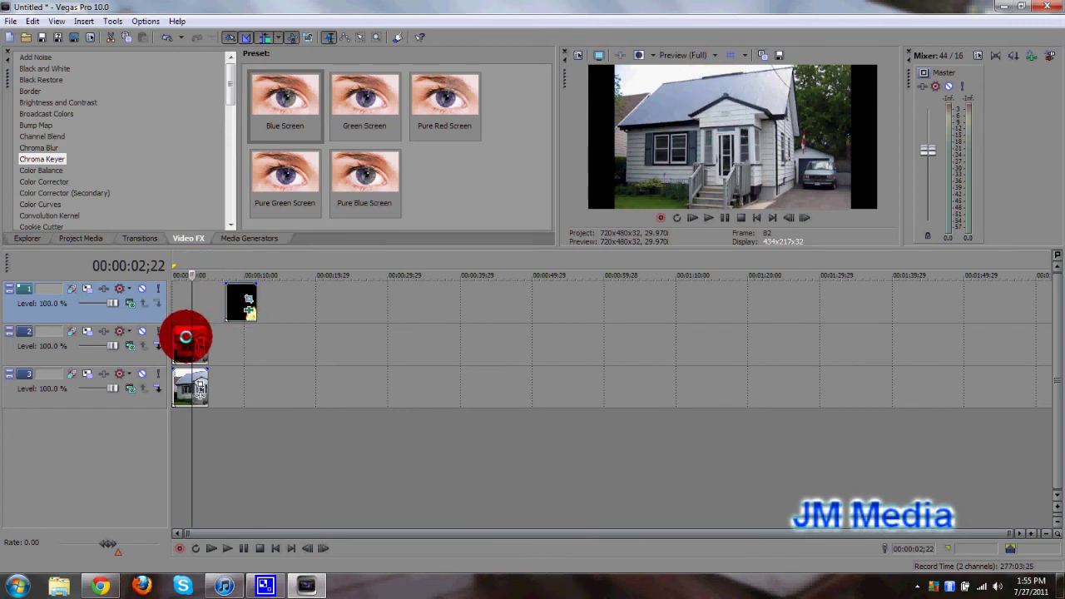
left_click_drag(185, 337, 665, 78)
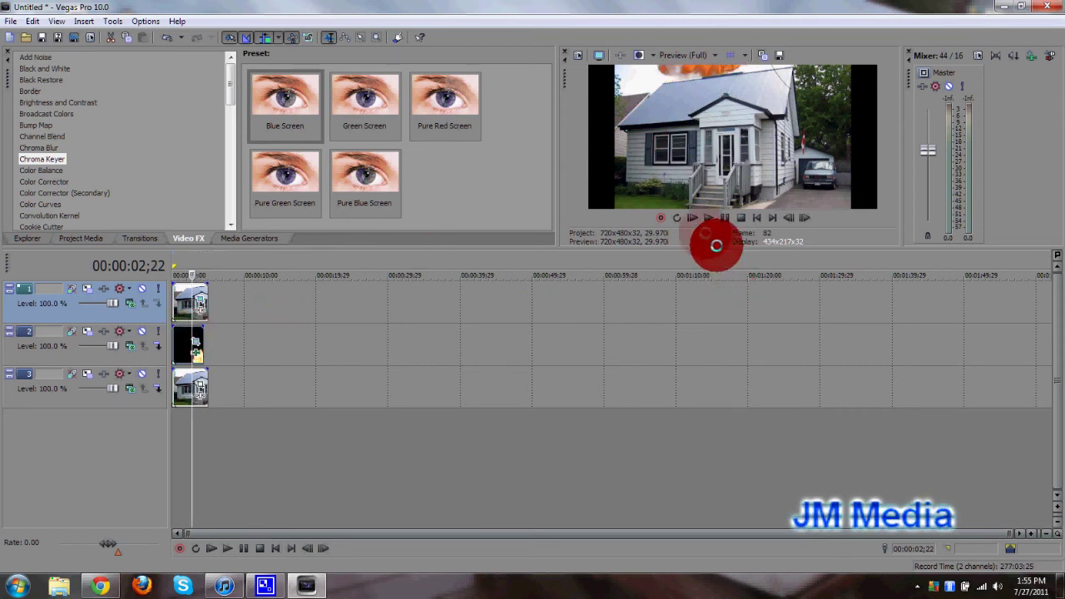
left_click(692, 217)
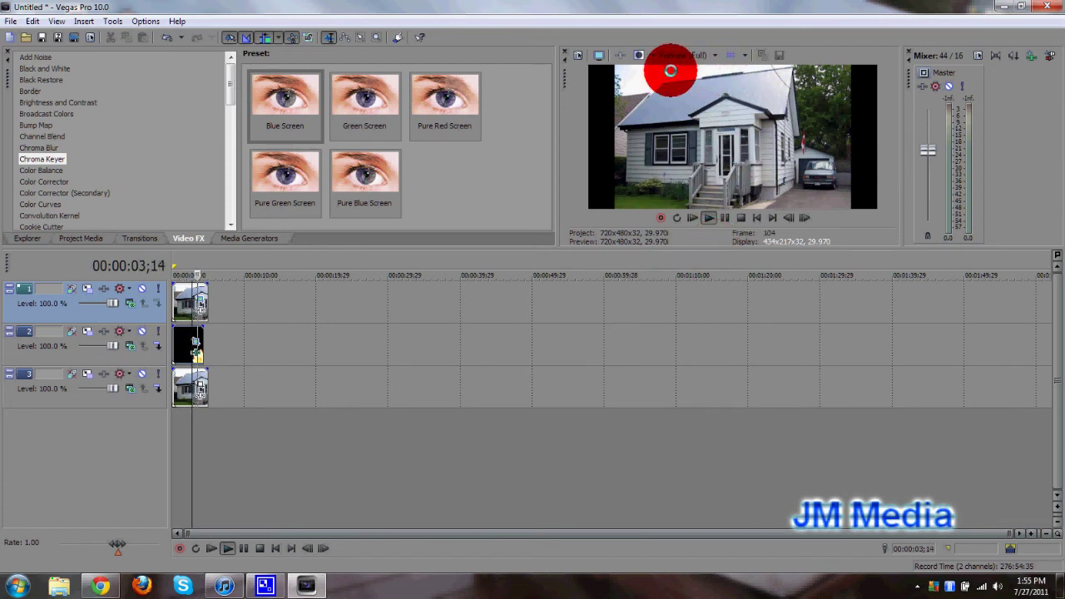
left_click(691, 217)
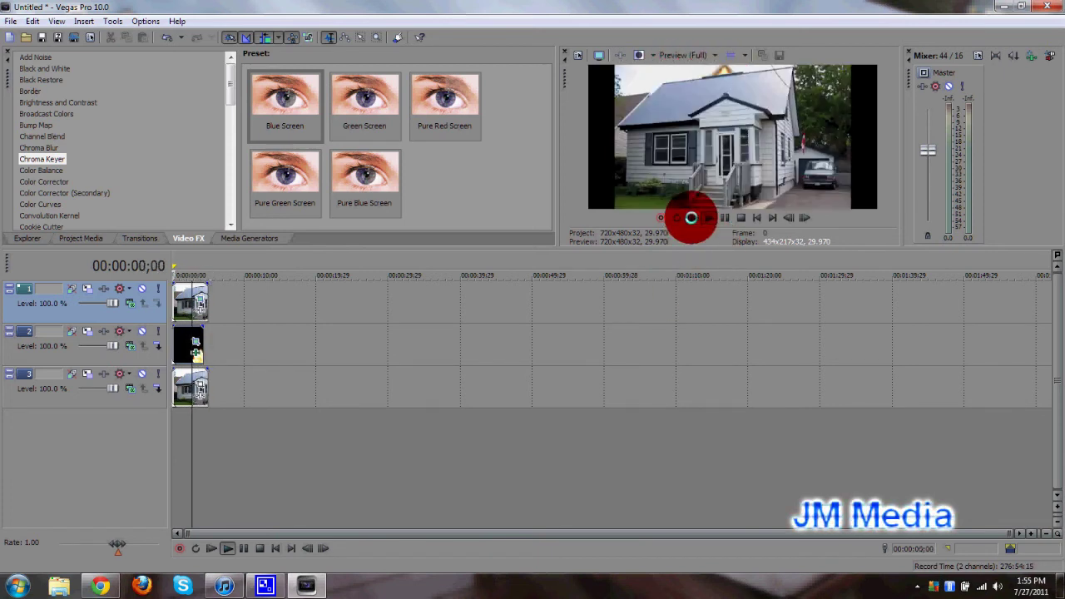
left_click(690, 217)
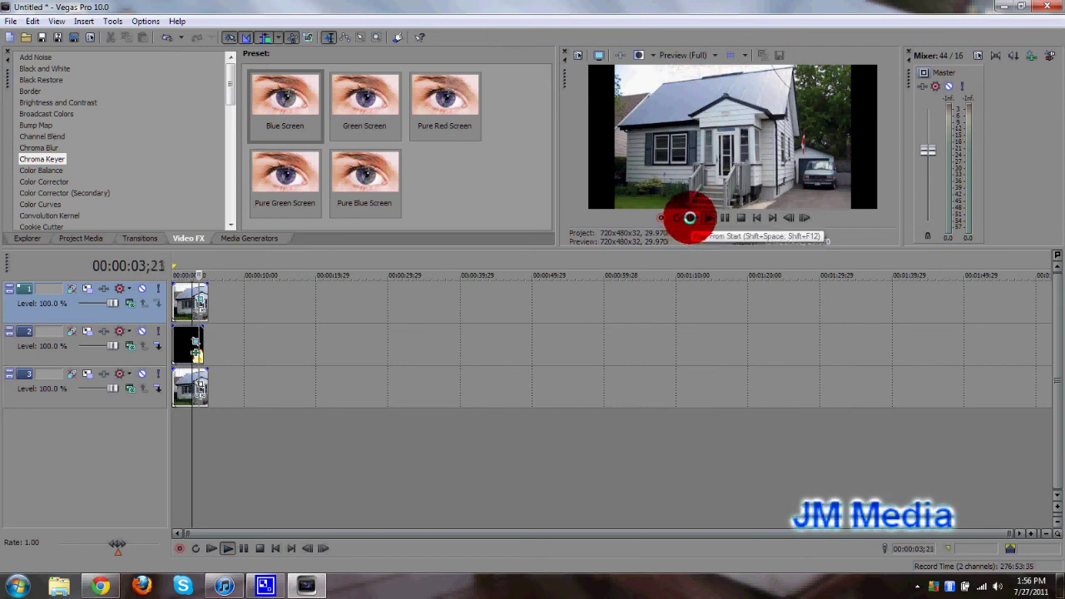
left_click(690, 218)
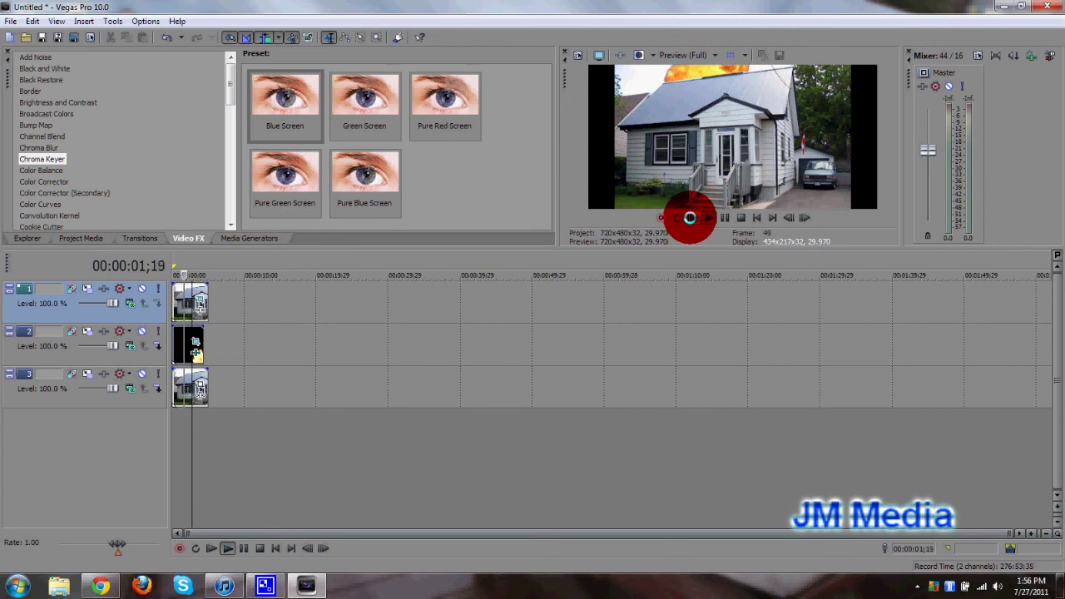
left_click(689, 218)
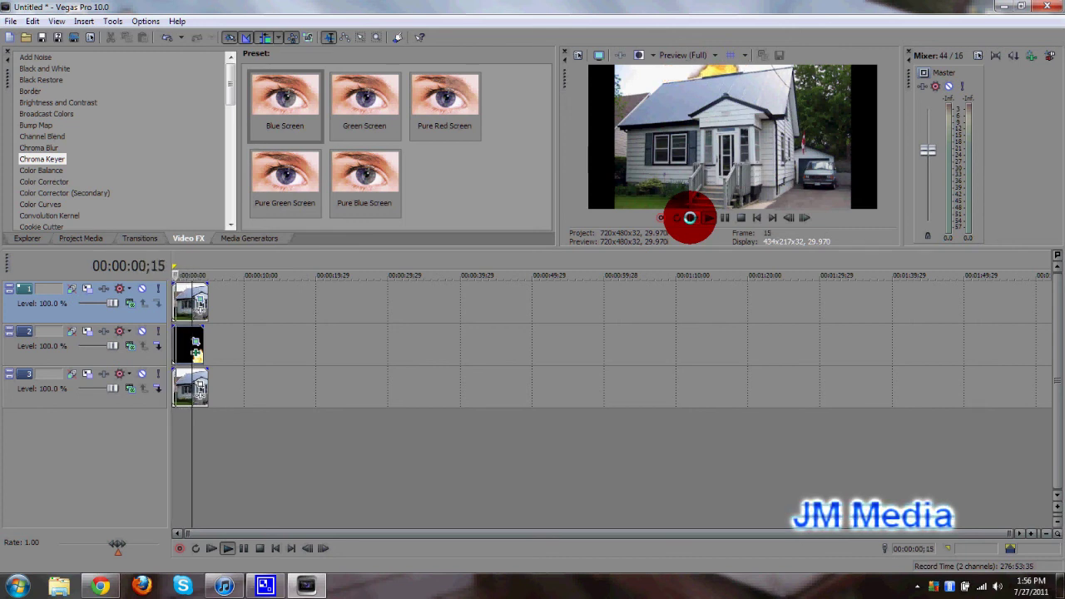
left_click(724, 218)
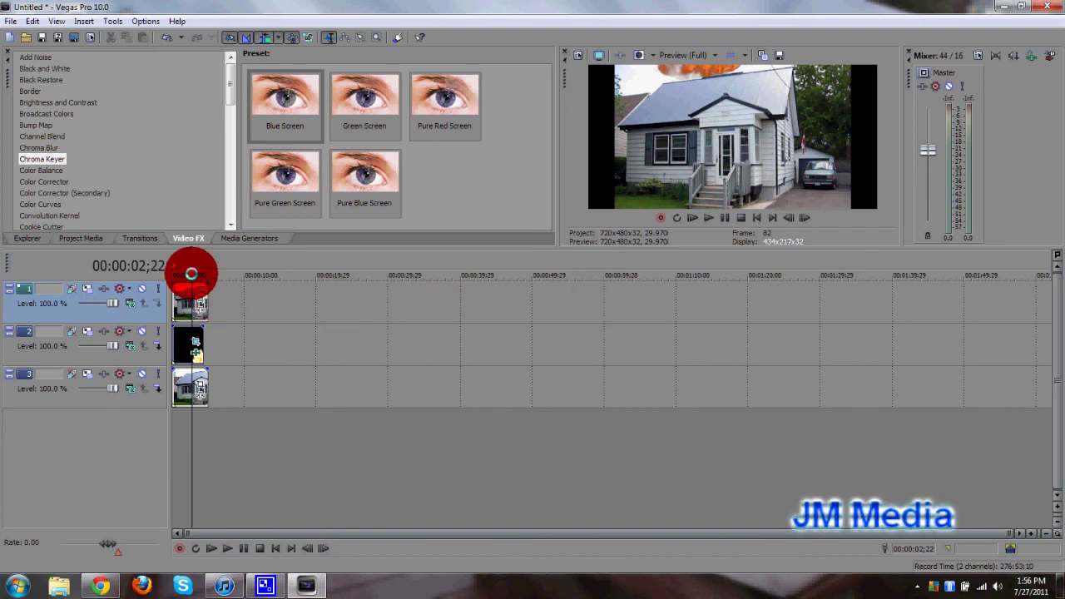
left_click(191, 274)
mouse_move(191, 274)
left_mouse_down()
mouse_move(162, 272)
mouse_move(201, 274)
mouse_move(178, 273)
left_mouse_up()
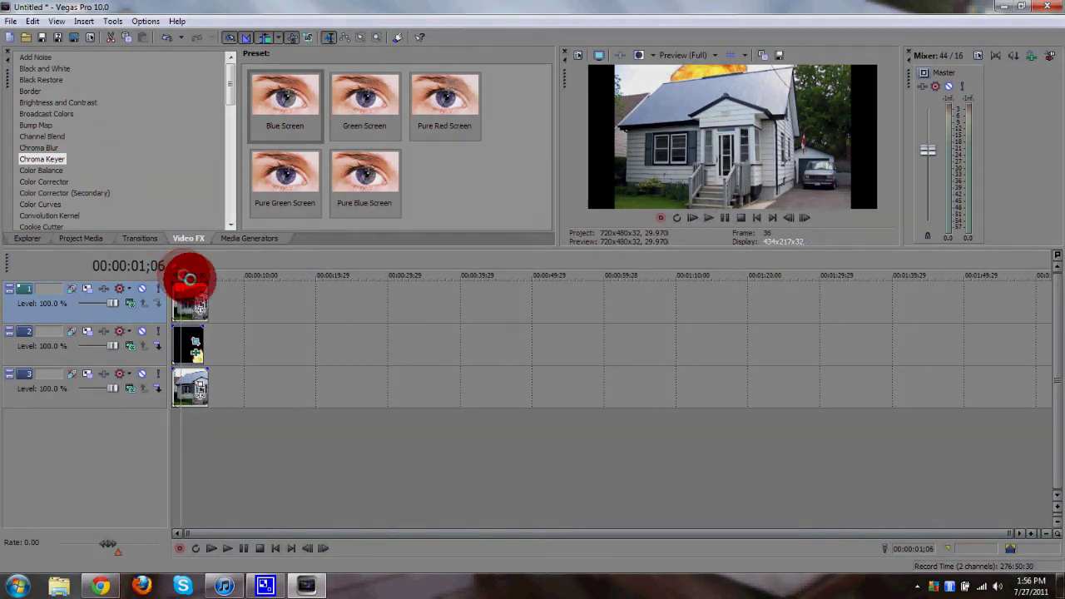